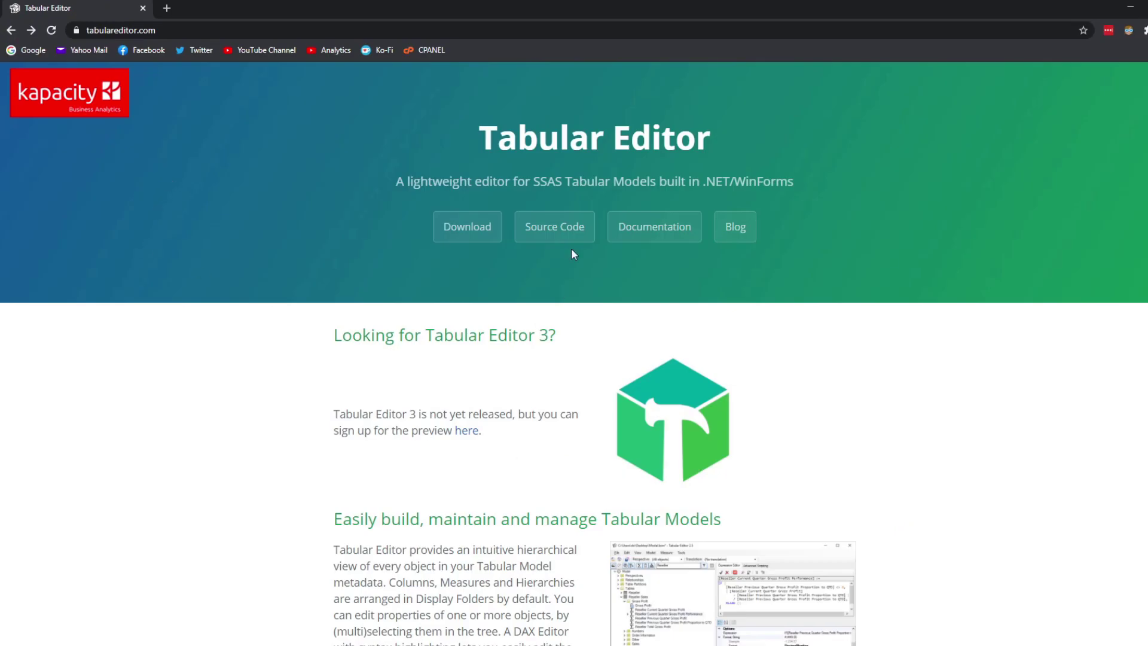
# - Download TabularEditor.Installer.msi from the Tabular Editor 2.14.2 GitHub release assets
pyautogui.click(468, 235)
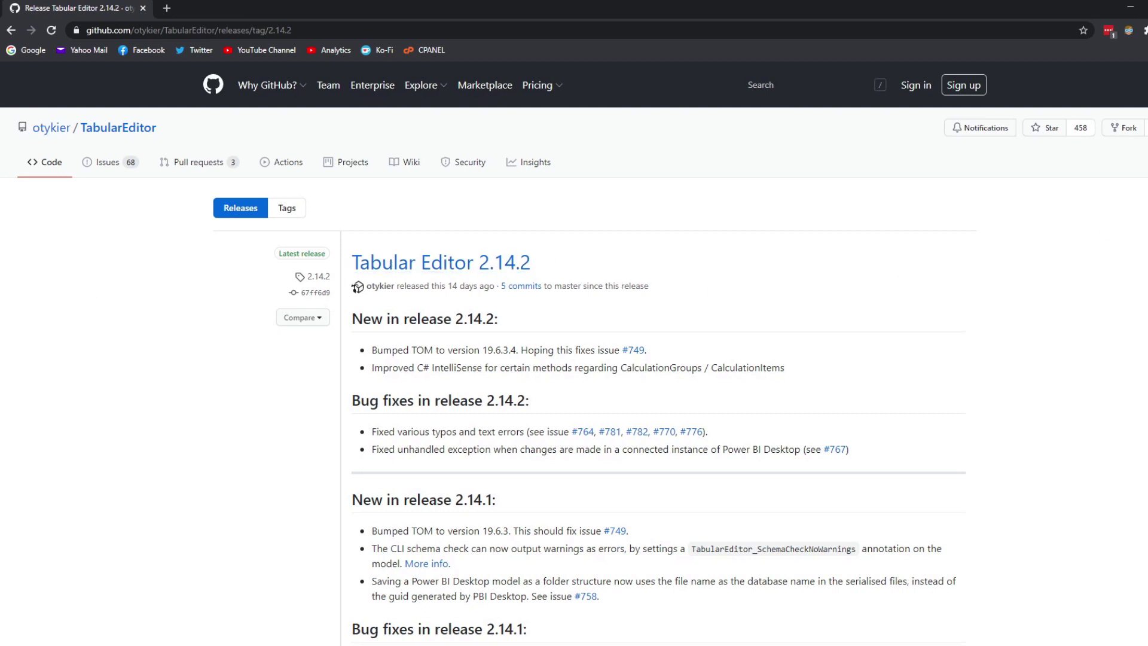
pyautogui.scroll(-12, 574, 349)
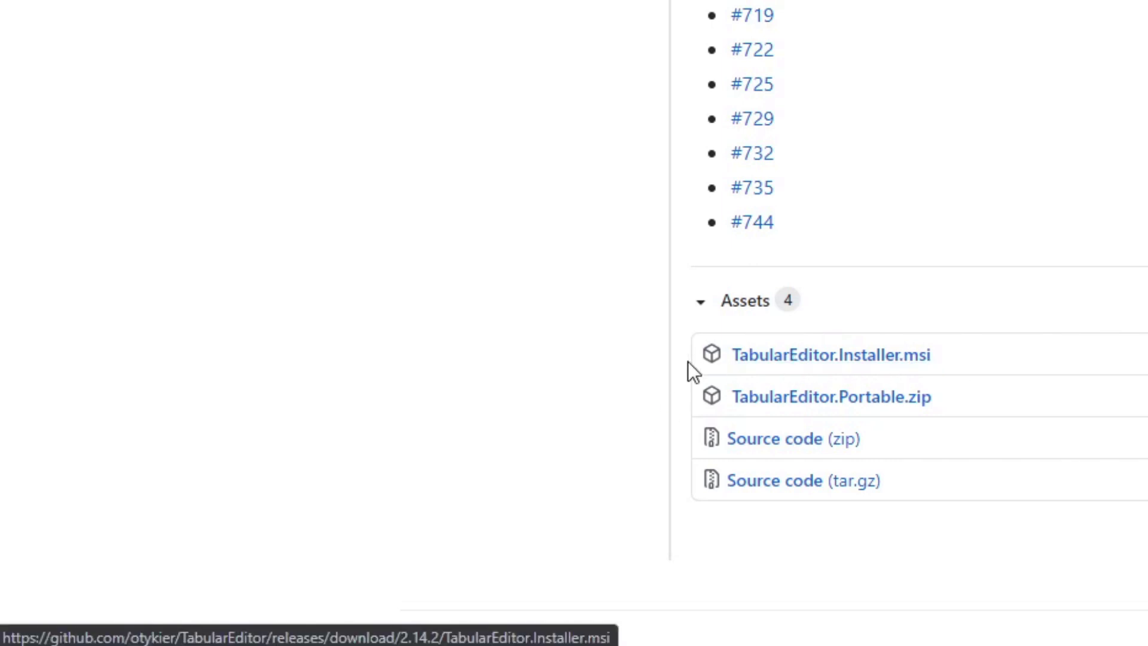
pyautogui.click(800, 356)
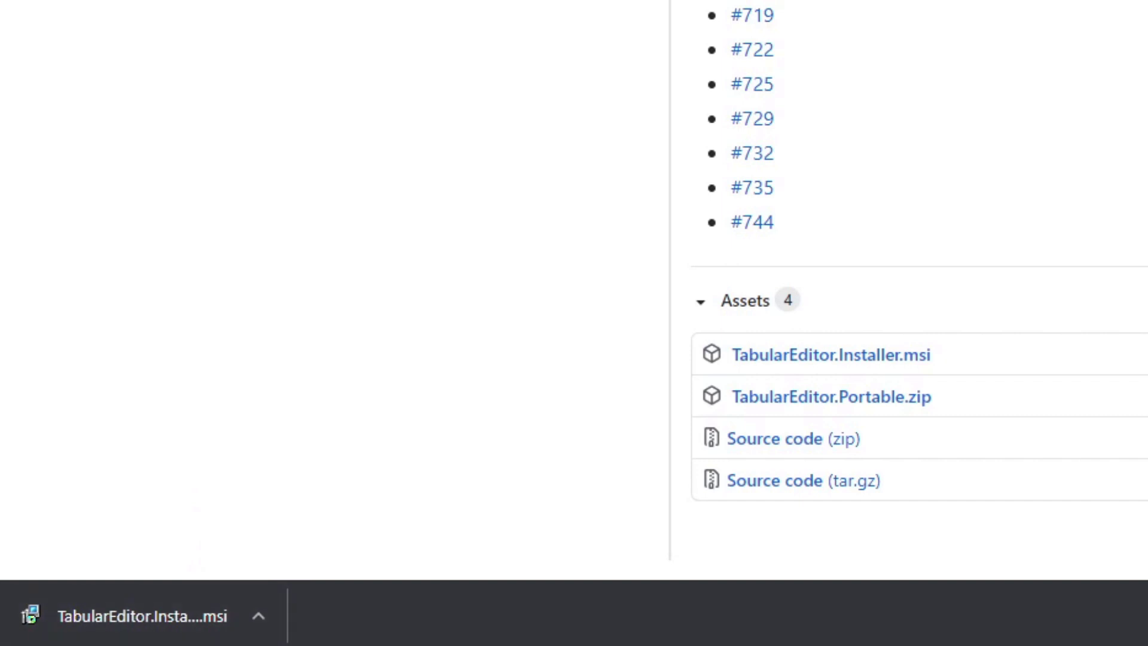
# - Bring the Calculation Groups report forward and launch Tabular Editor from External Tools
pyautogui.moveTo(269, 644)
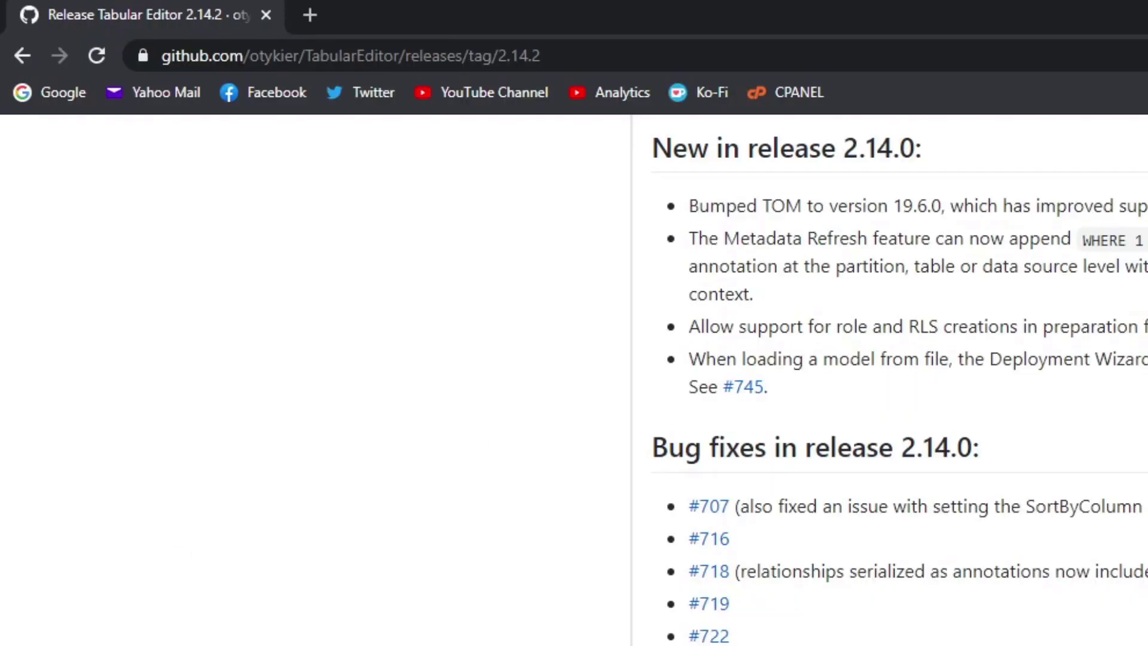
pyautogui.click(316, 635)
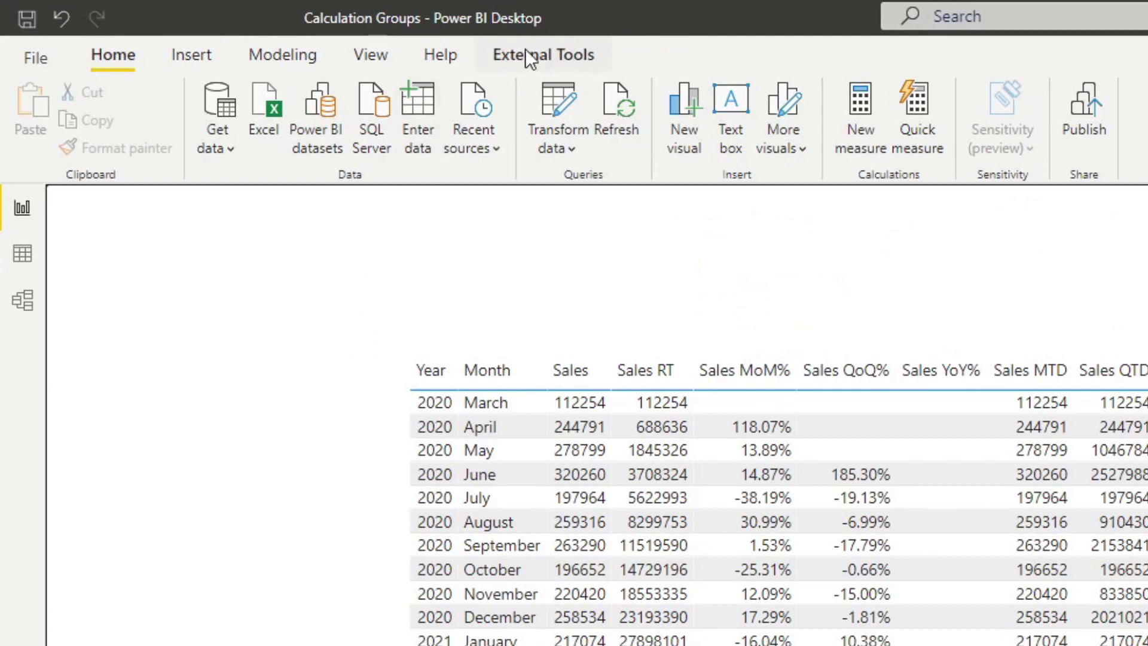
pyautogui.click(587, 56)
pyautogui.click(26, 117)
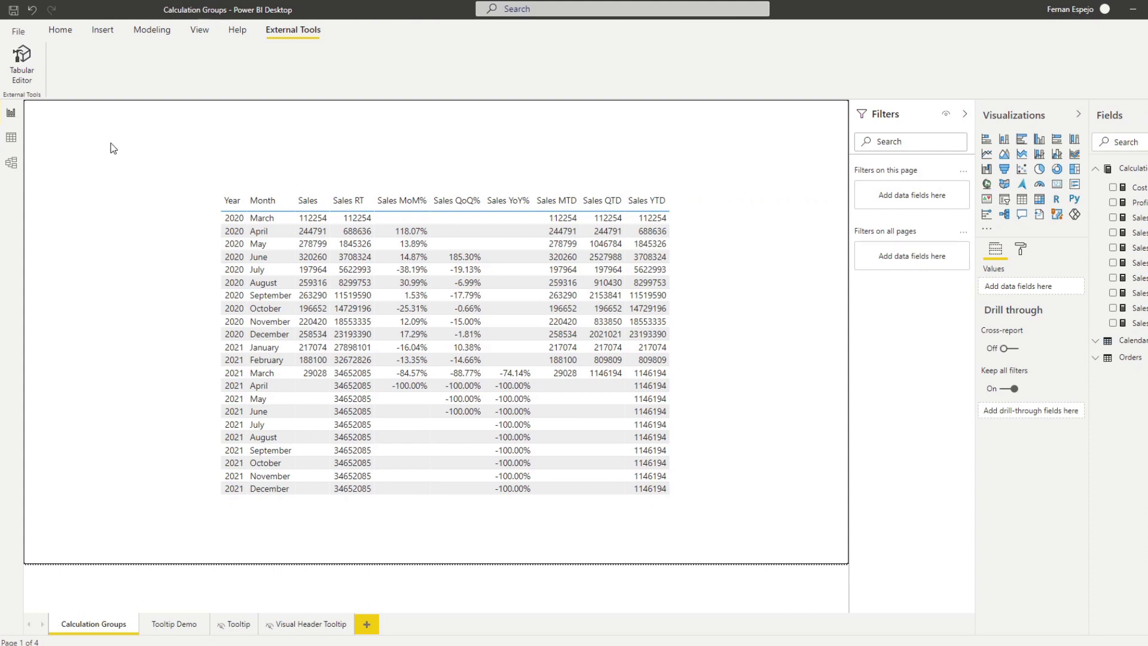
pyautogui.click(11, 137)
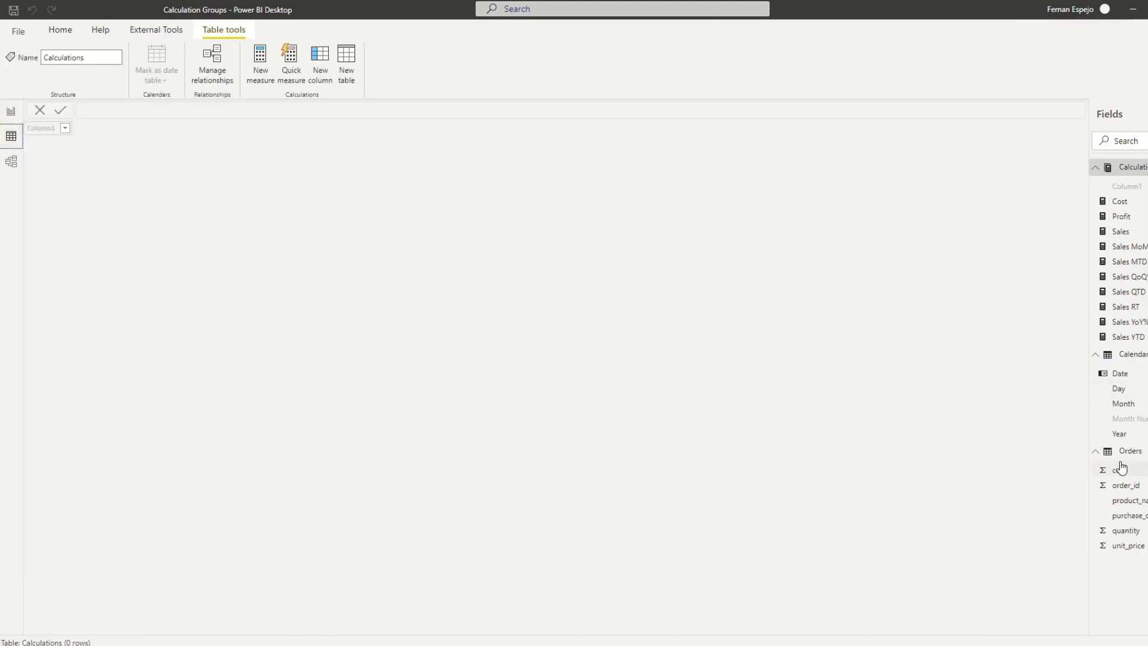
pyautogui.click(1122, 454)
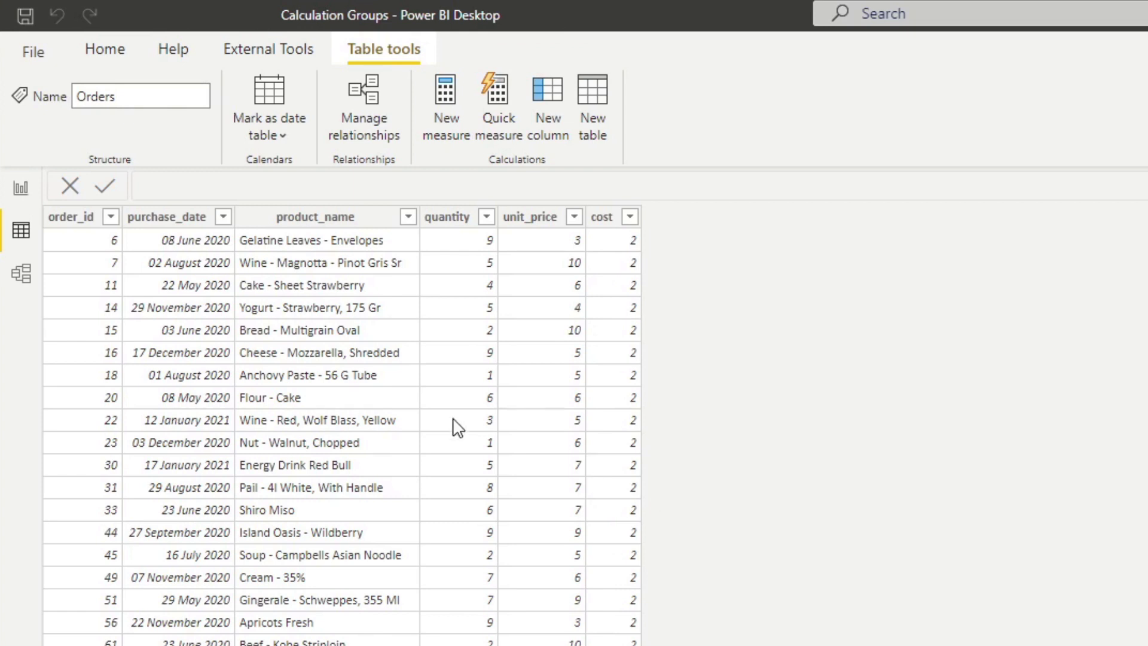
pyautogui.click(22, 275)
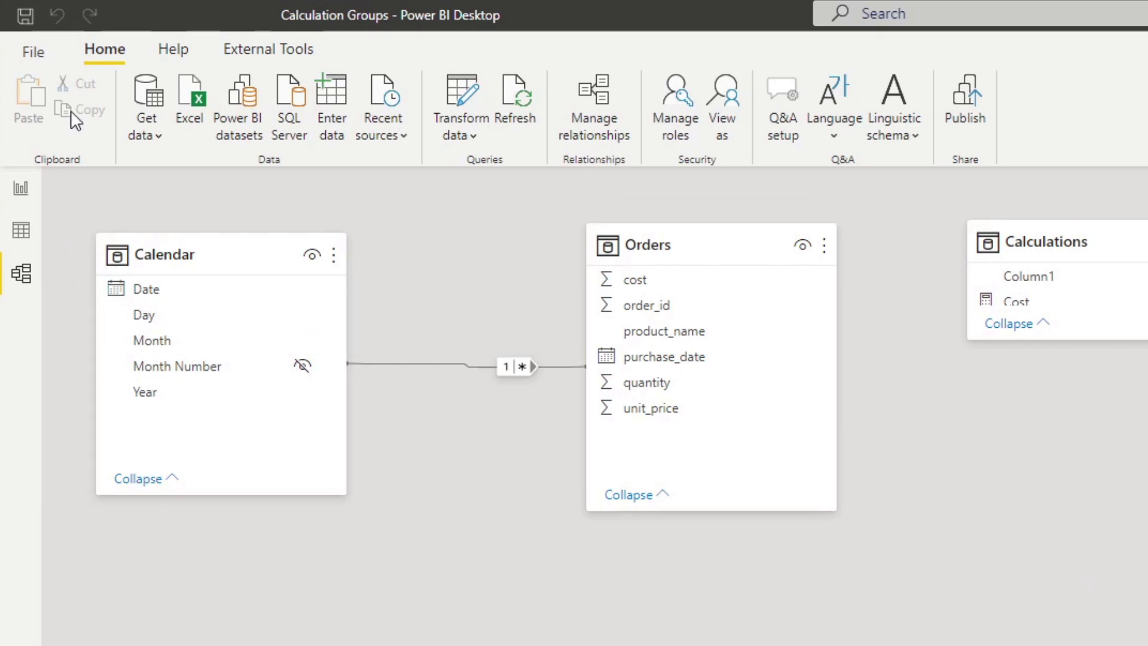
# - Launch Tabular Editor on the report's model and maximize its window
pyautogui.click(23, 189)
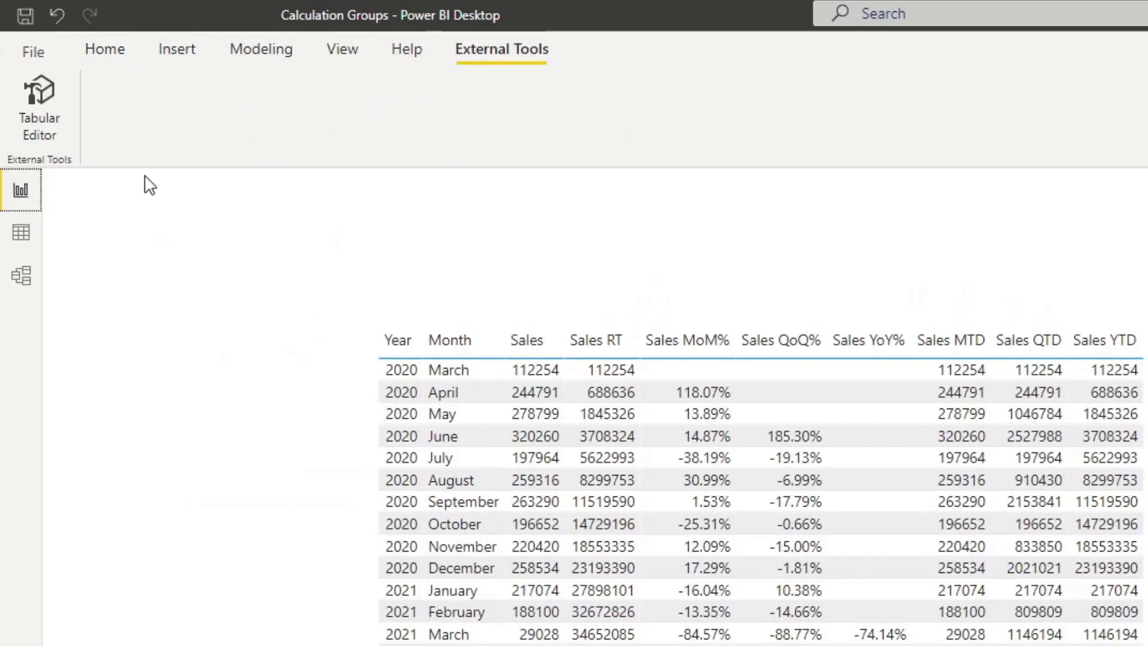
pyautogui.click(50, 94)
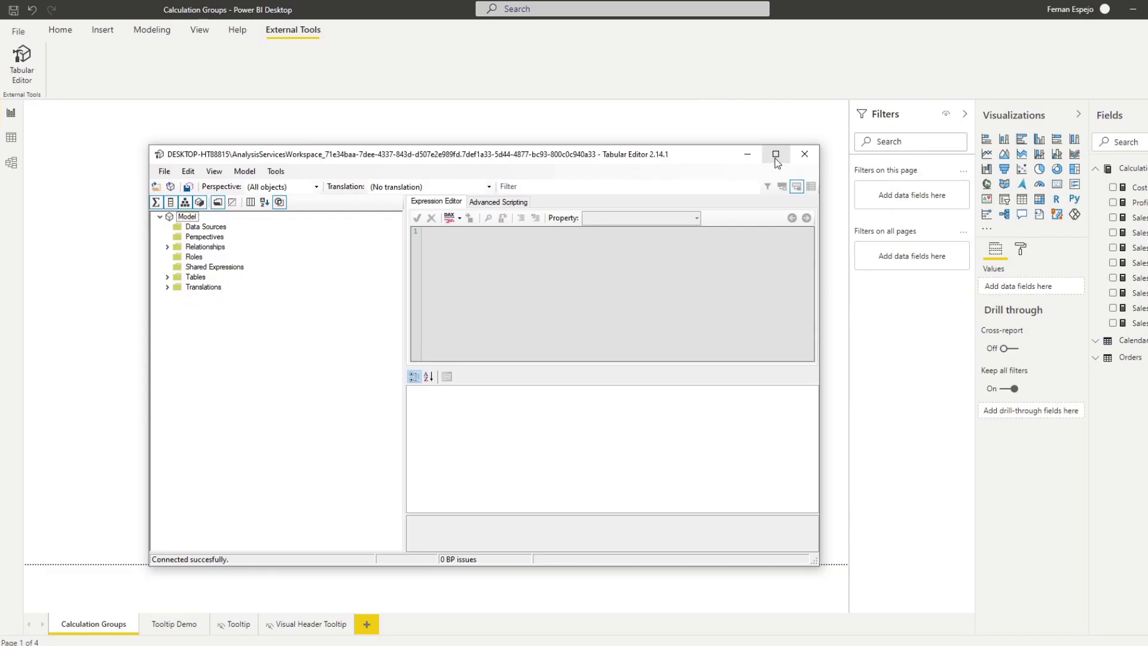
pyautogui.click(776, 158)
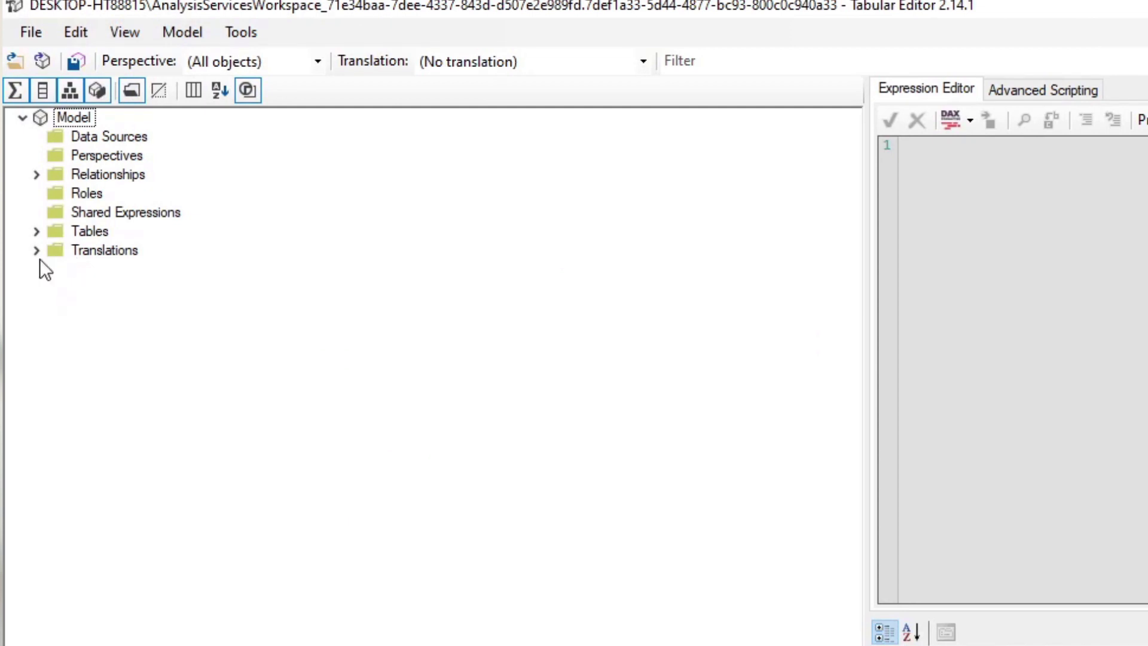
# - Expand Relationships, Tables and the Orders table's columns in the TOM Explorer tree
pyautogui.click(36, 174)
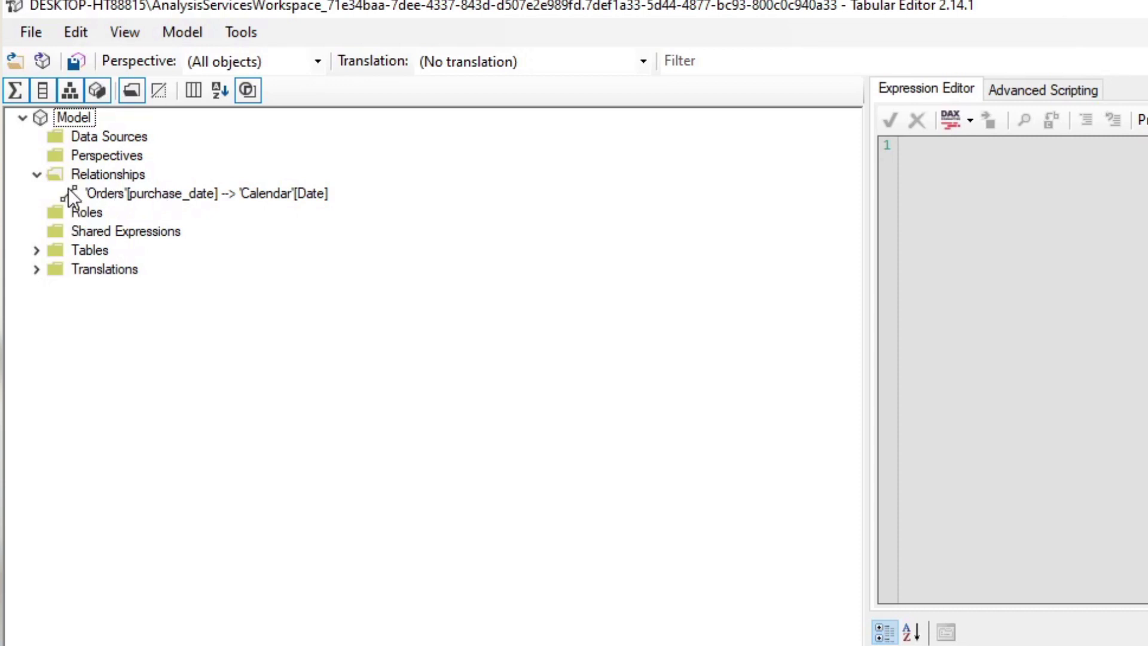
pyautogui.click(37, 251)
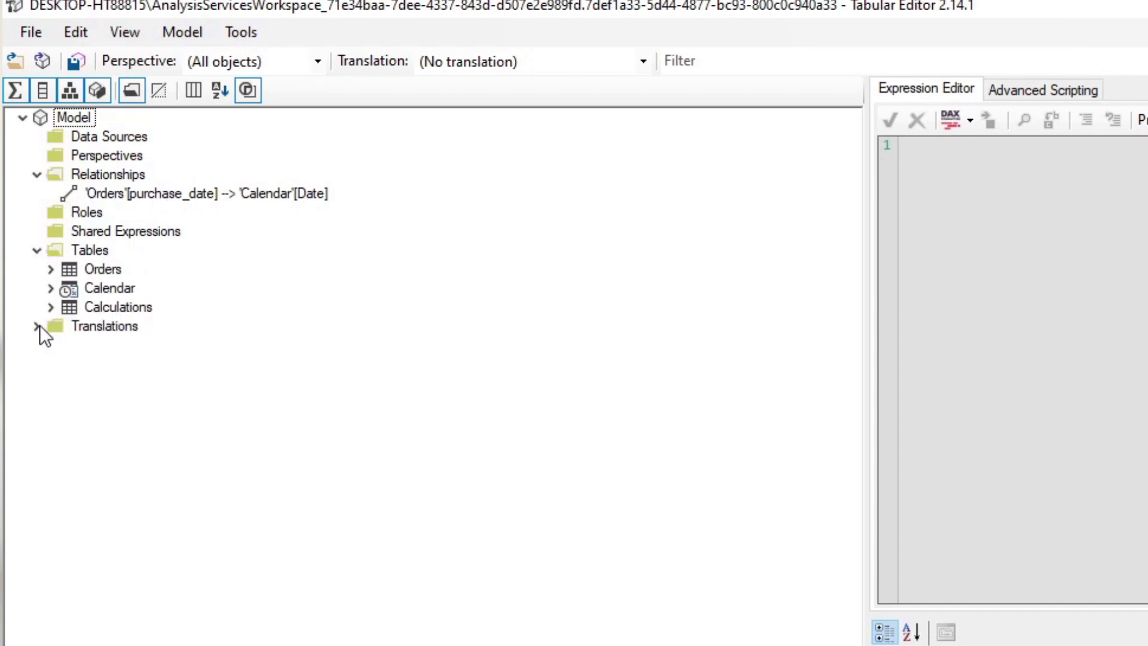
pyautogui.click(51, 270)
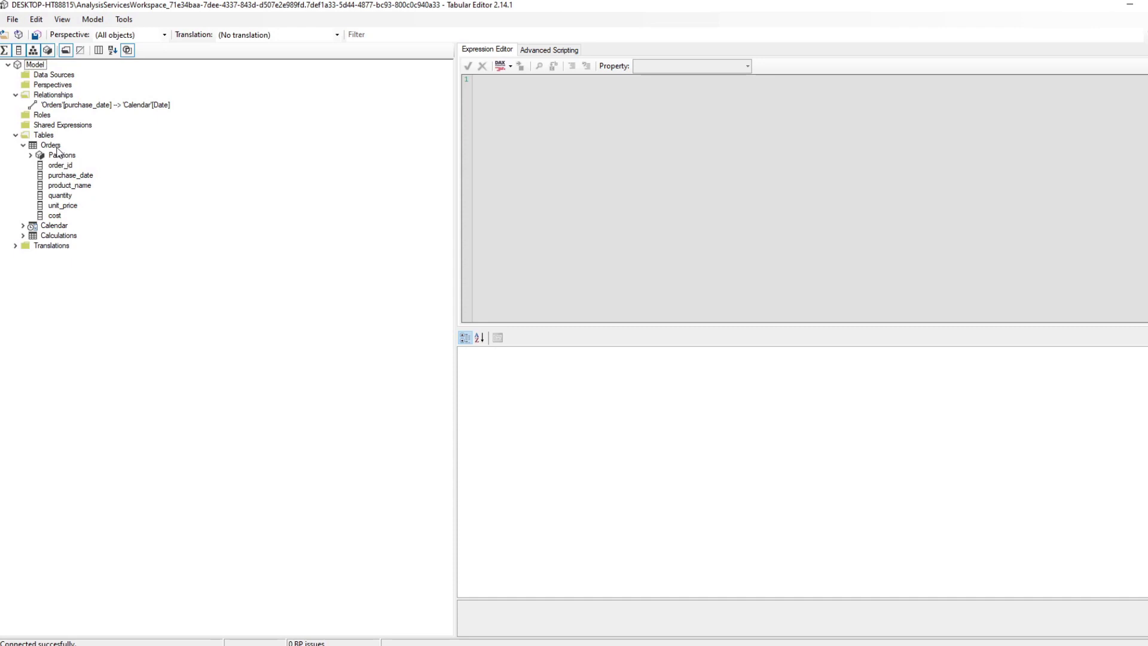
# - View the Orders table's properties, then the order_id column's properties
pyautogui.click(50, 145)
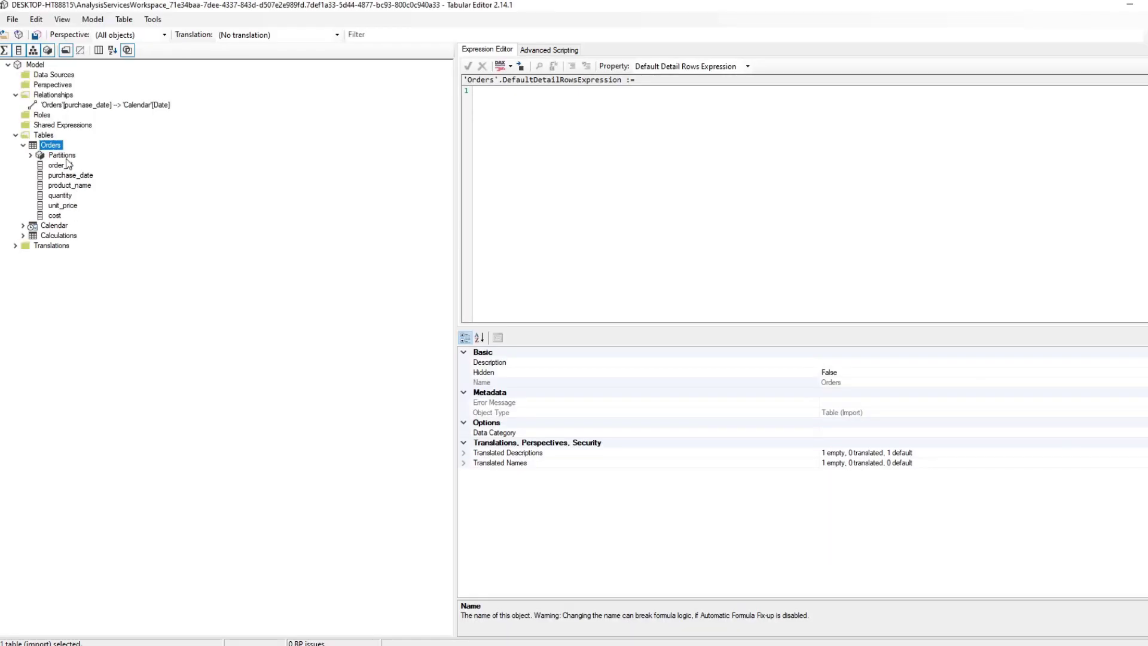
pyautogui.click(59, 165)
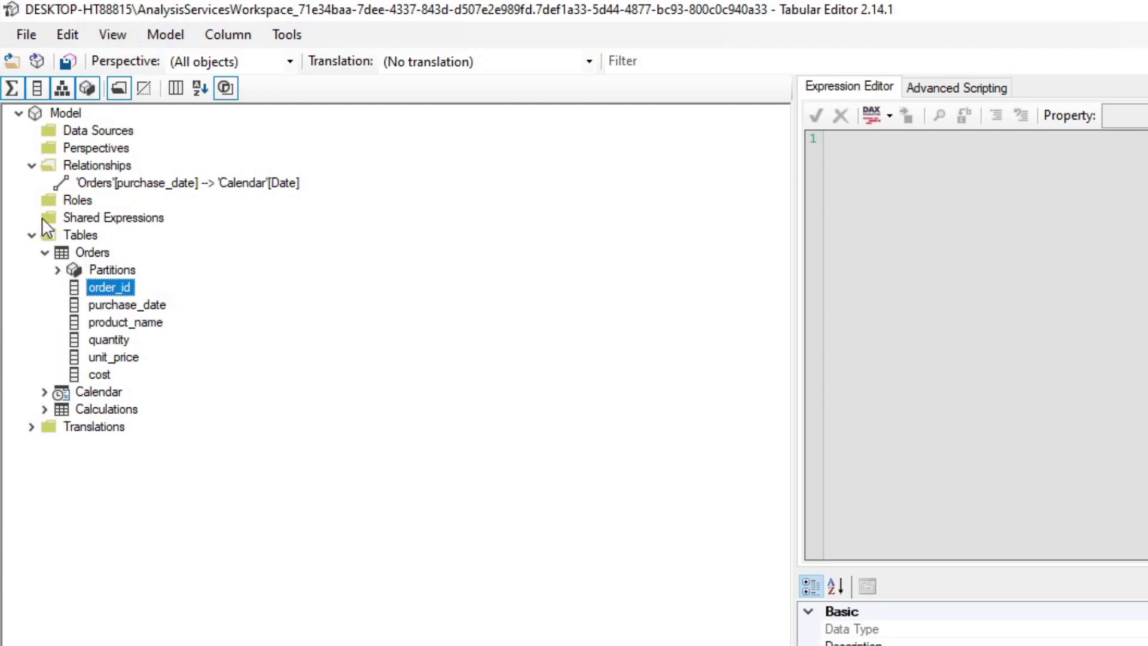
# - Create a new measure named Sales2 in Calculations, then select Sales to view its formula
pyautogui.click(45, 409)
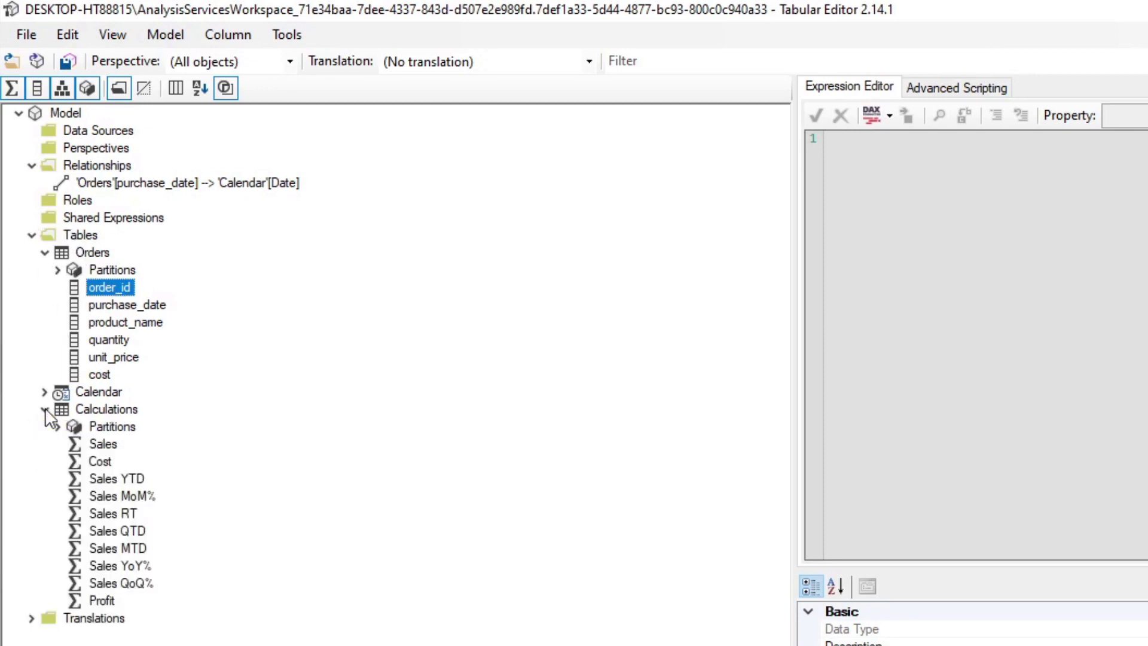
pyautogui.rightClick(105, 411)
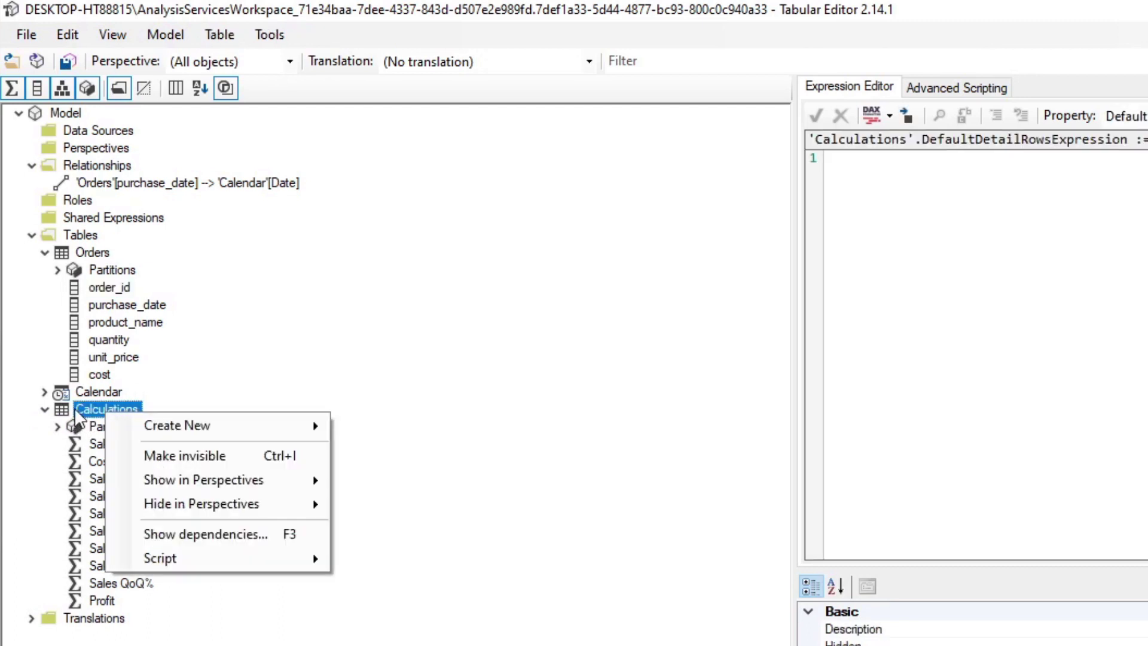
pyautogui.moveTo(185, 421)
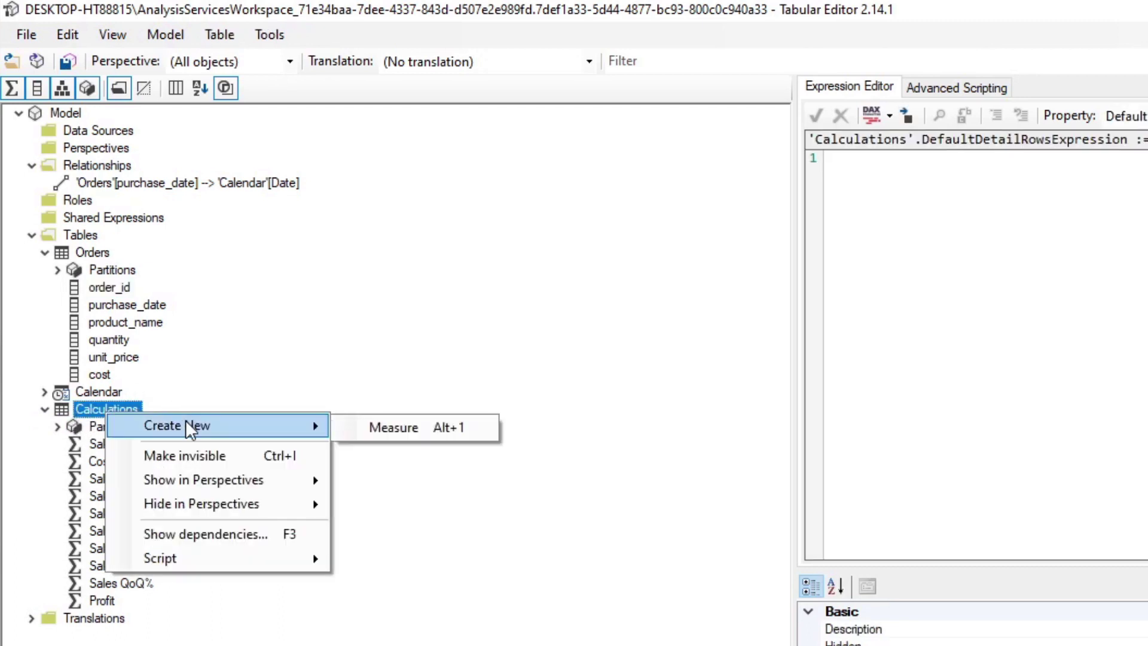
pyautogui.click(407, 429)
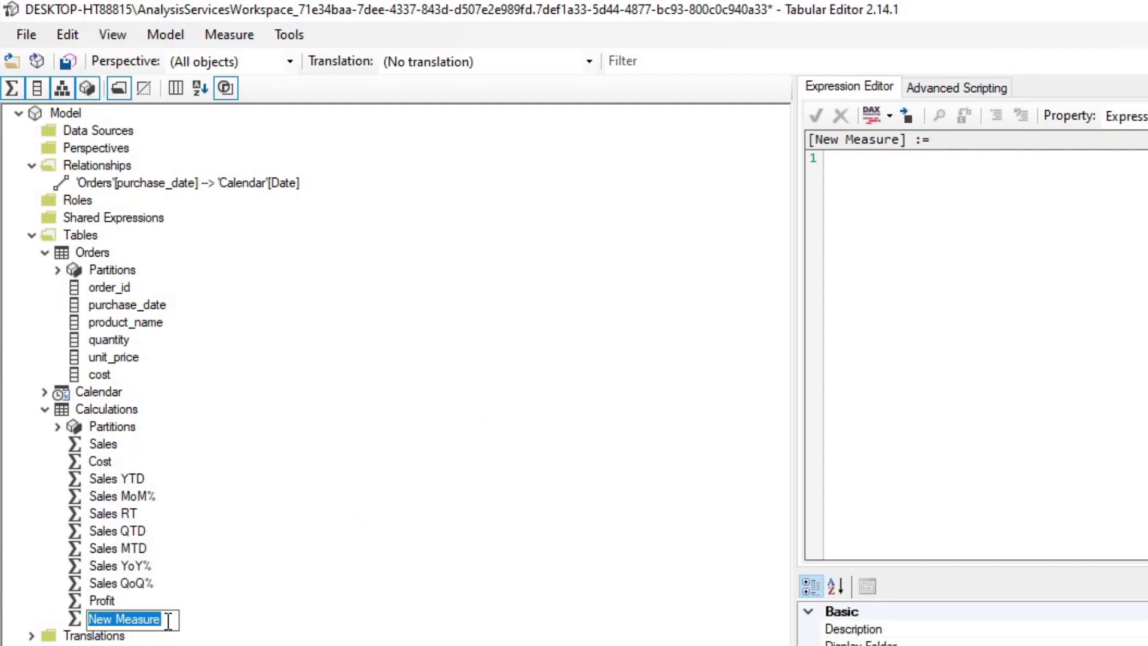
pyautogui.press('BackSpace')
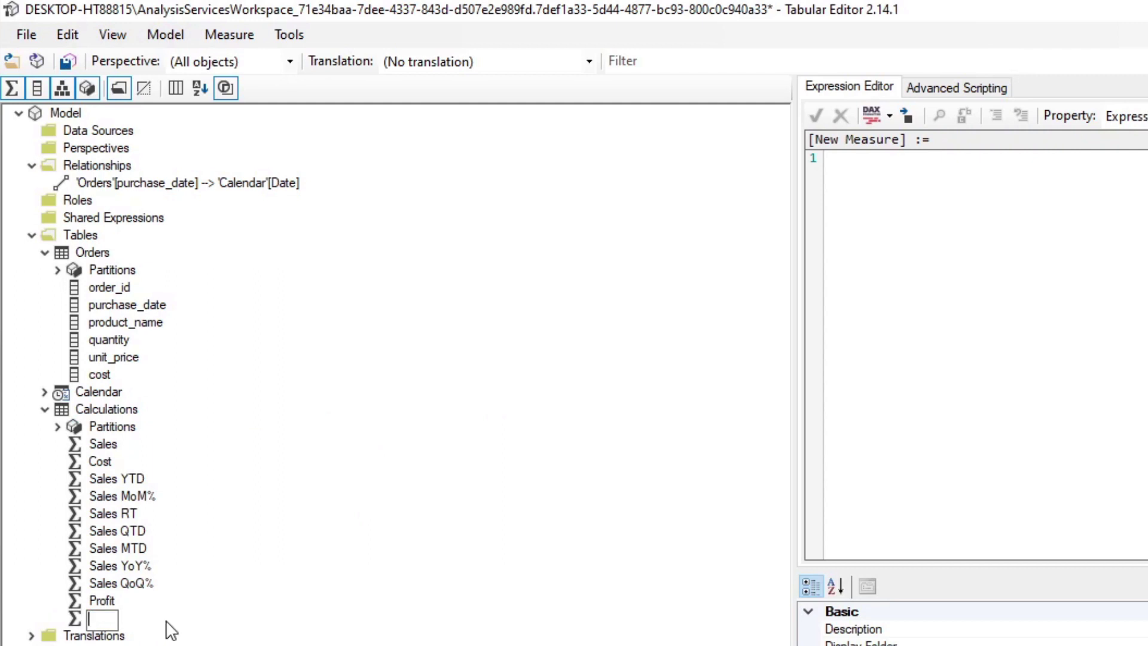
pyautogui.write('Sales2')
pyautogui.press('Return')
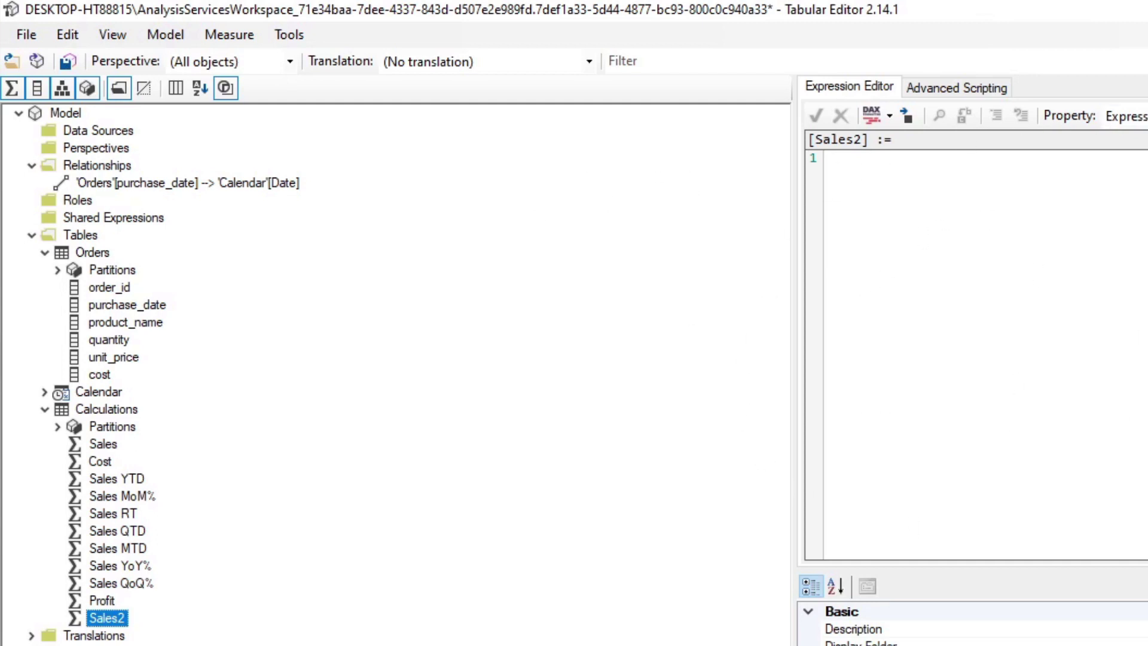
pyautogui.click(102, 445)
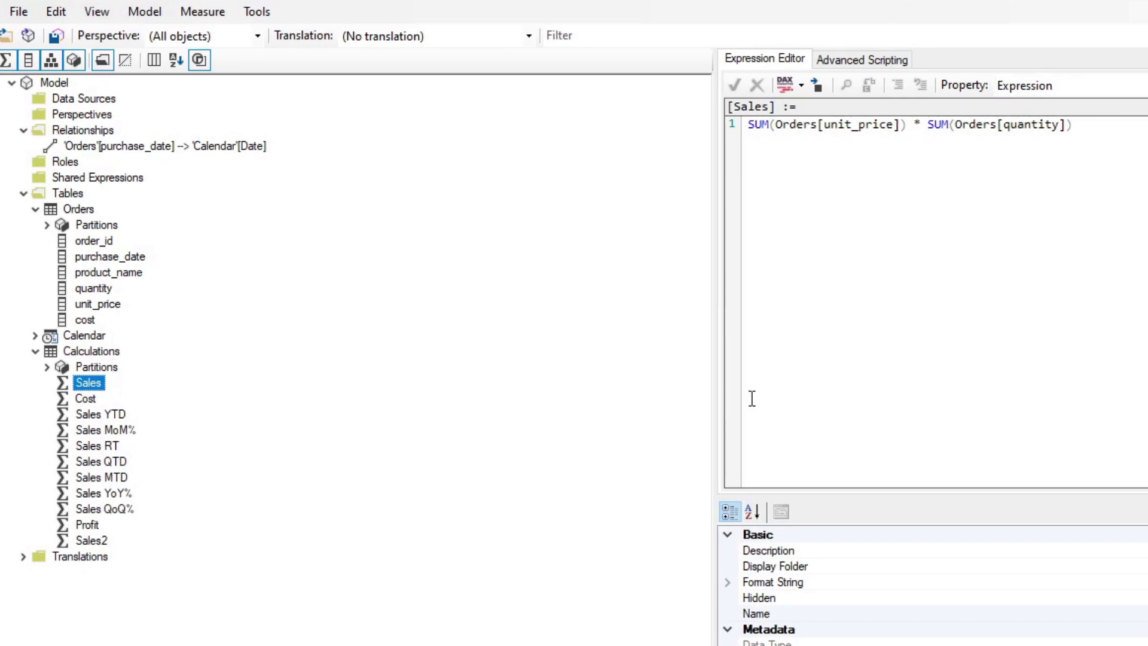
# - Write Sales2 as SUM('Orders'[unit_price]) * SUM('Orders'[quantity]), dragging both columns in from the tree
pyautogui.click(95, 540)
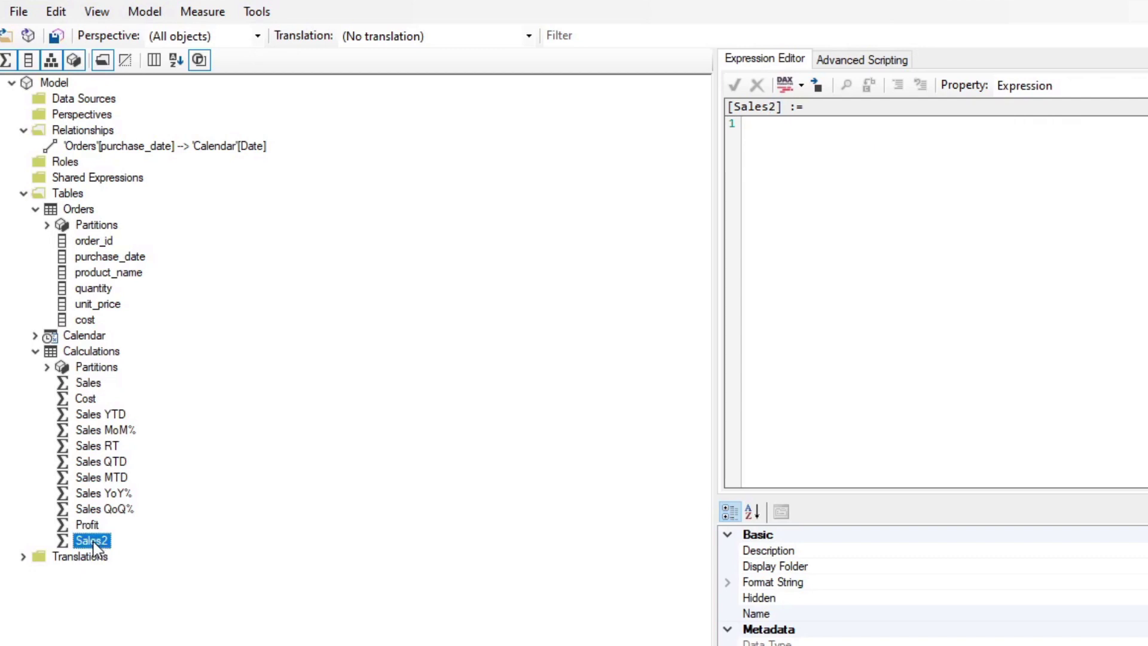
pyautogui.click(1025, 279)
pyautogui.write('SUM(')
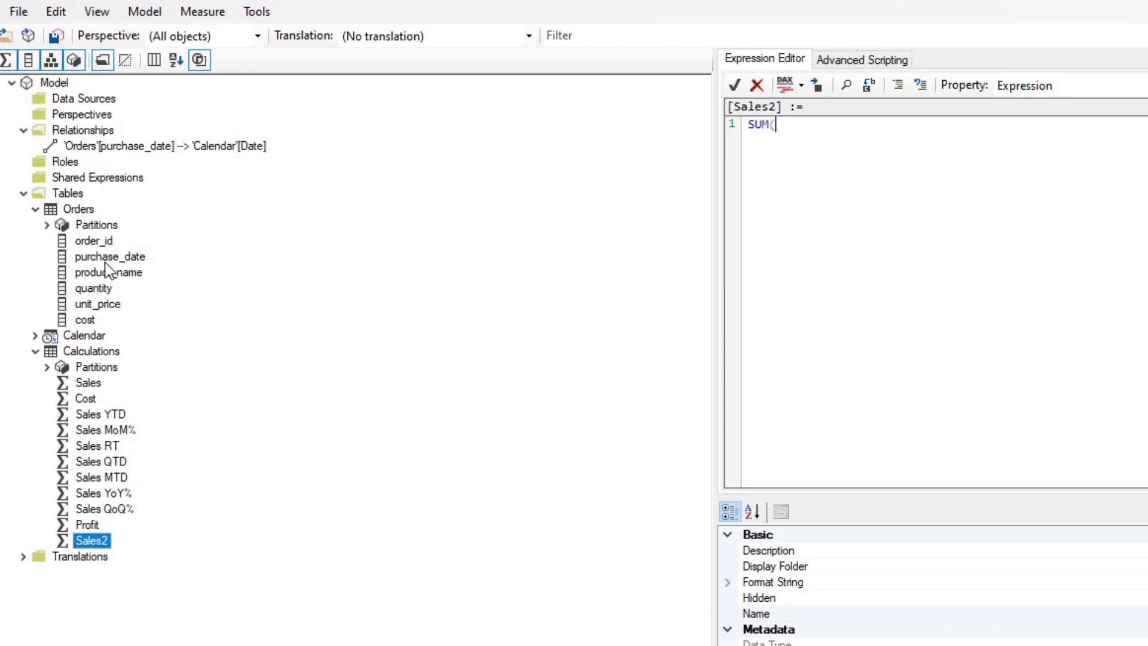
pyautogui.moveTo(93, 308); pyautogui.dragTo(836, 159)
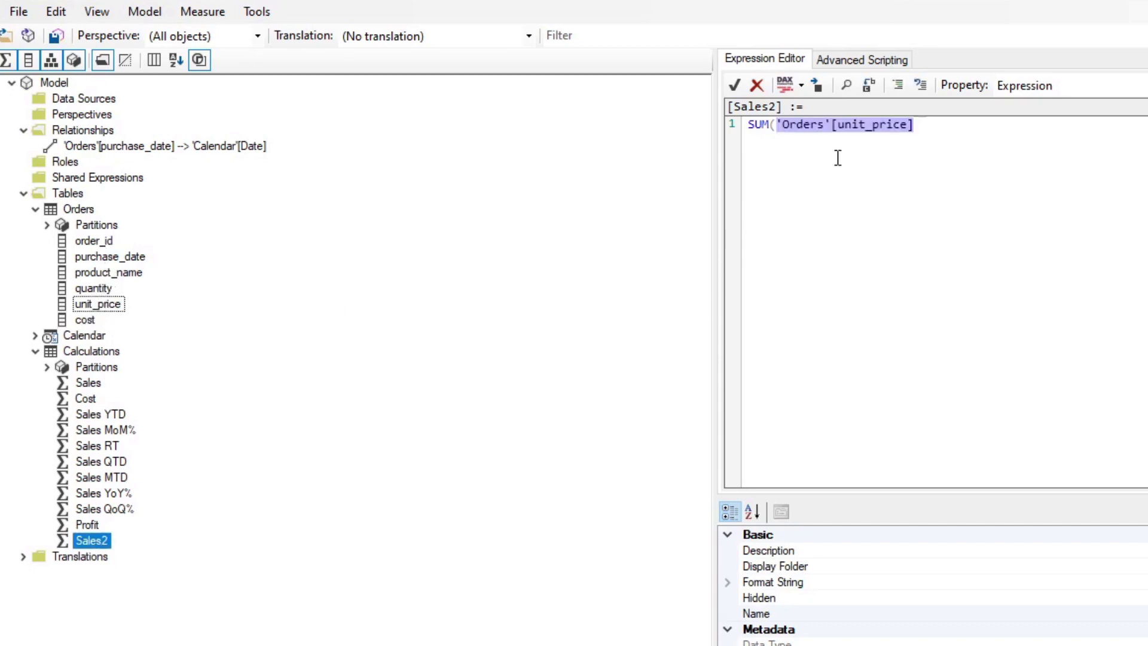
pyautogui.click(936, 124)
pyautogui.write(') *')
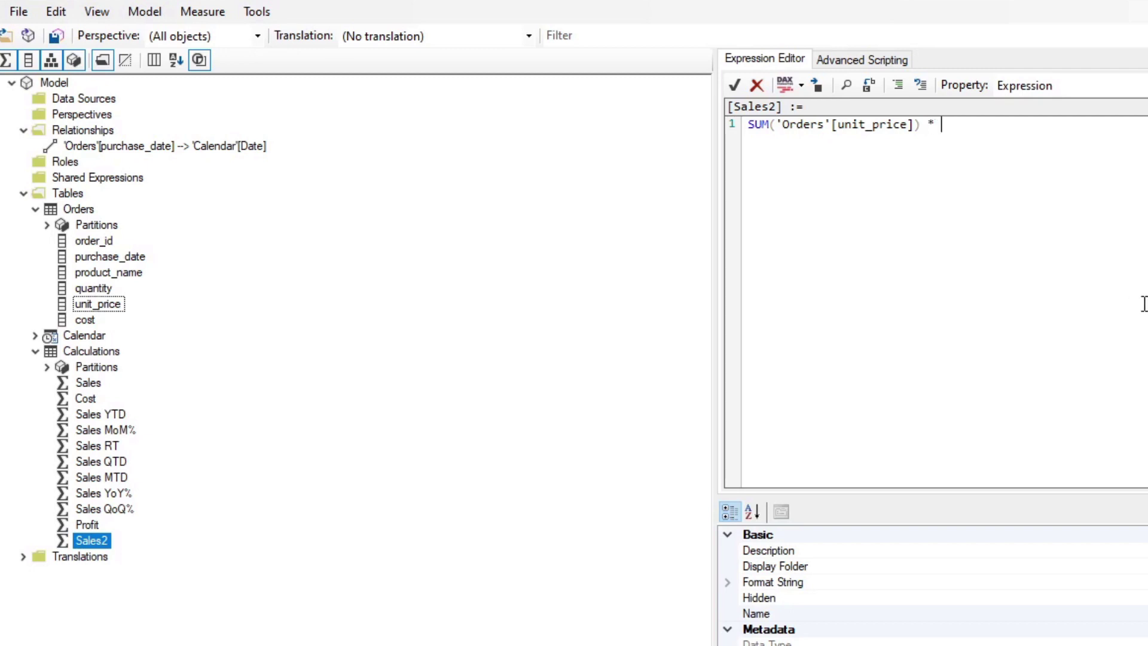
pyautogui.write(' SUM(')
pyautogui.moveTo(89, 288); pyautogui.dragTo(1067, 128)
pyautogui.click(1135, 129)
pyautogui.write(')')
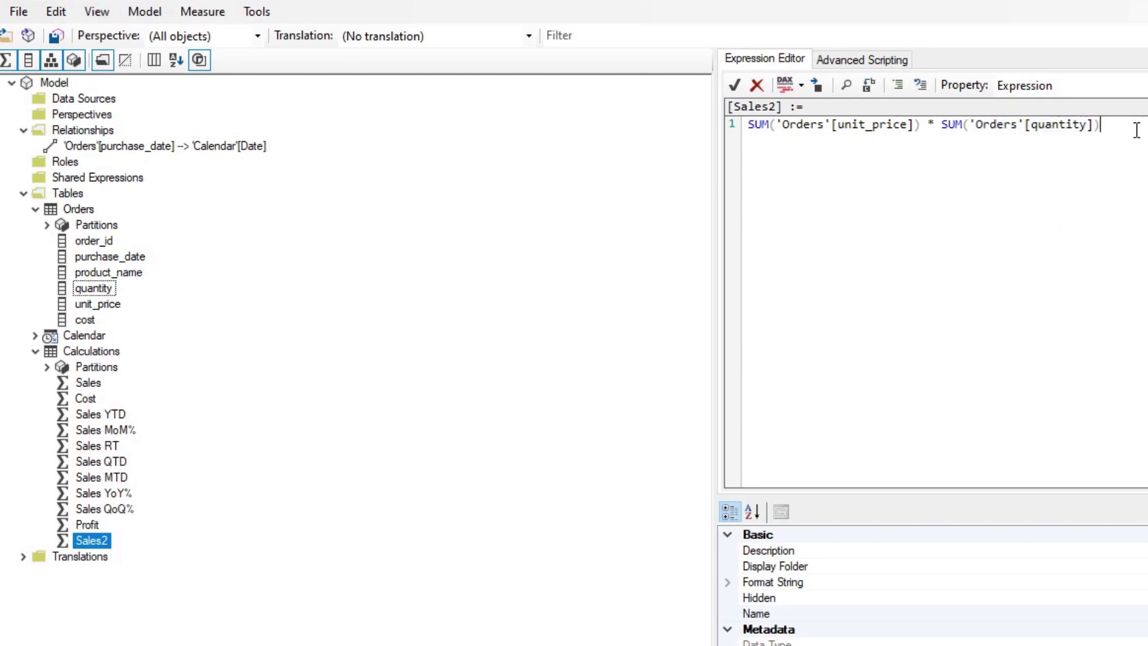
# - Accept the Sales2 expression so the measure is marked as changed
pyautogui.click(735, 87)
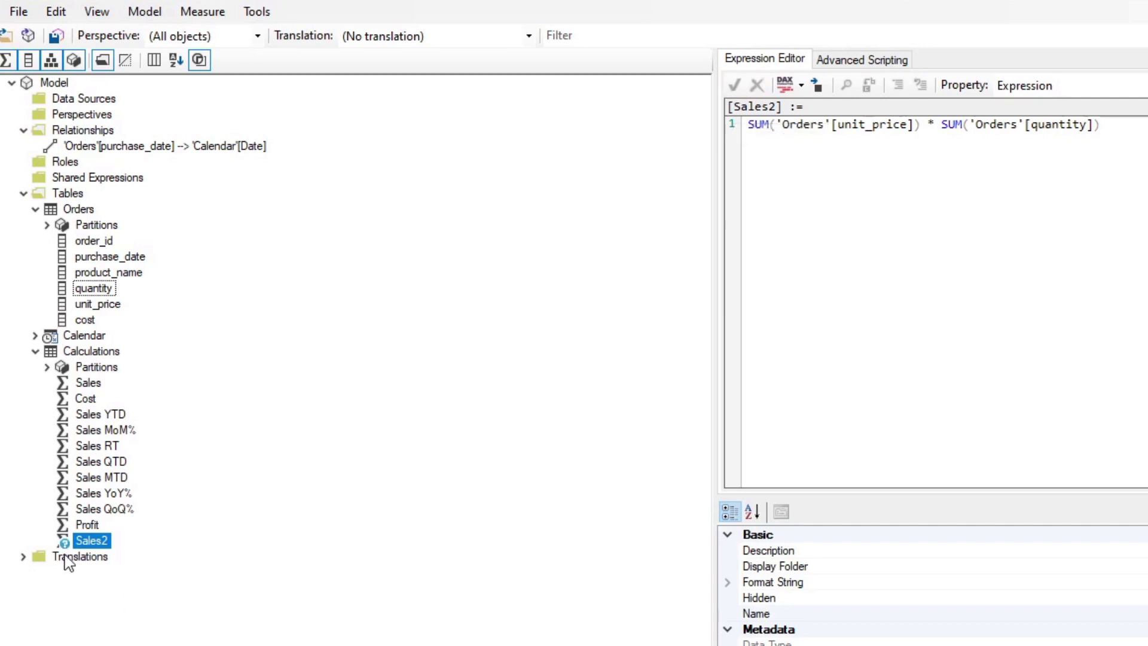
pyautogui.moveTo(64, 548)
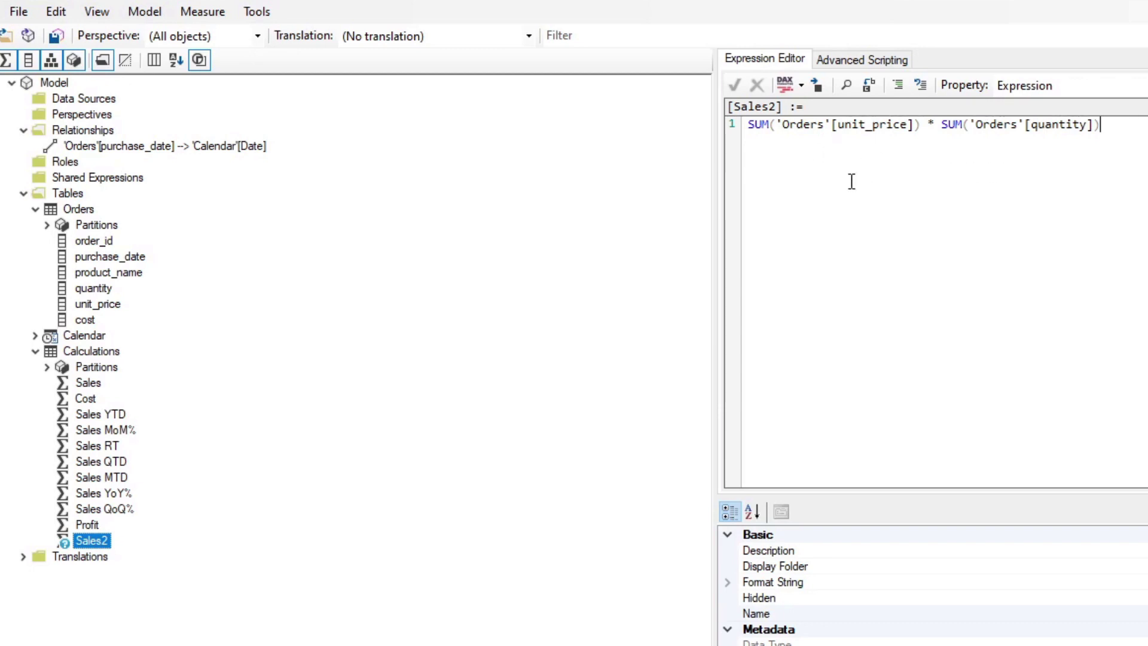
# - Format the Sales2 expression with Format DAX into SUM ( 'Orders'[unit_price] ) * SUM ( 'Orders'[quantity] )
pyautogui.click(781, 87)
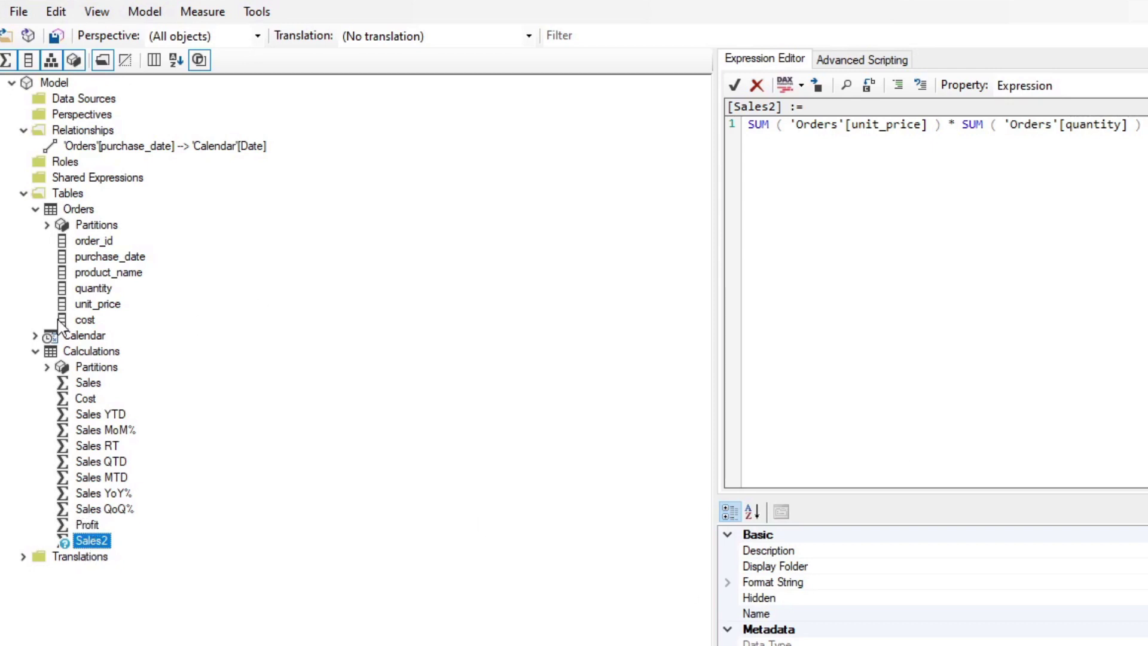
# - Save the model changes from Tabular Editor's File menu
pyautogui.click(18, 11)
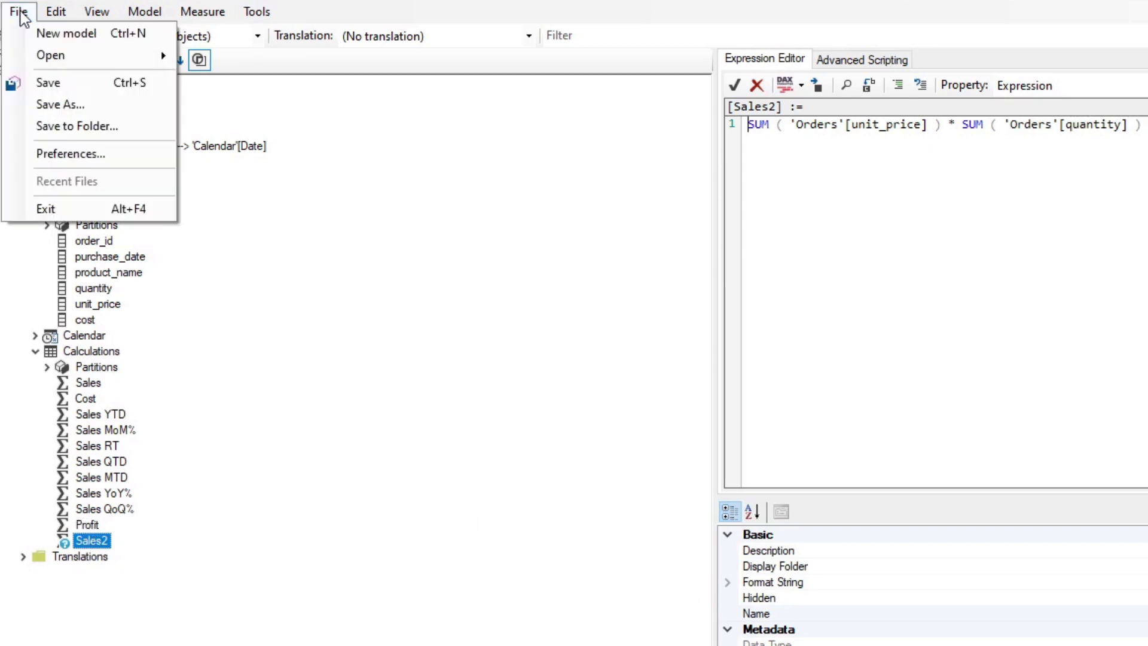
pyautogui.click(36, 78)
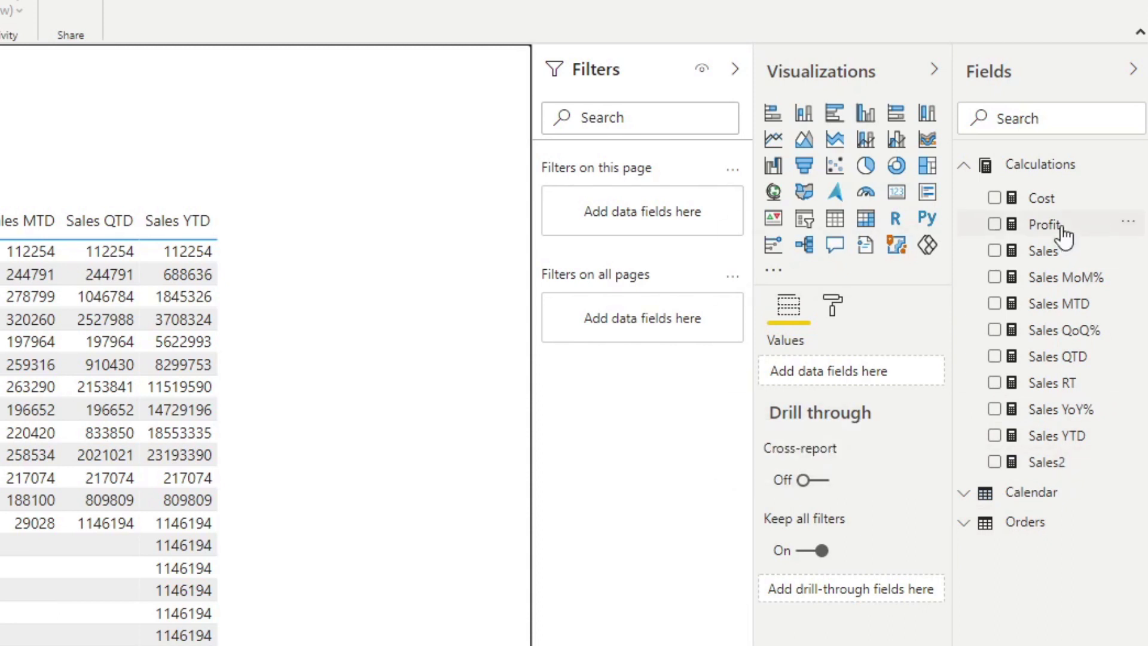
# - Select Sales2 in Power BI's Fields pane to display its formula in the formula bar
pyautogui.click(1048, 466)
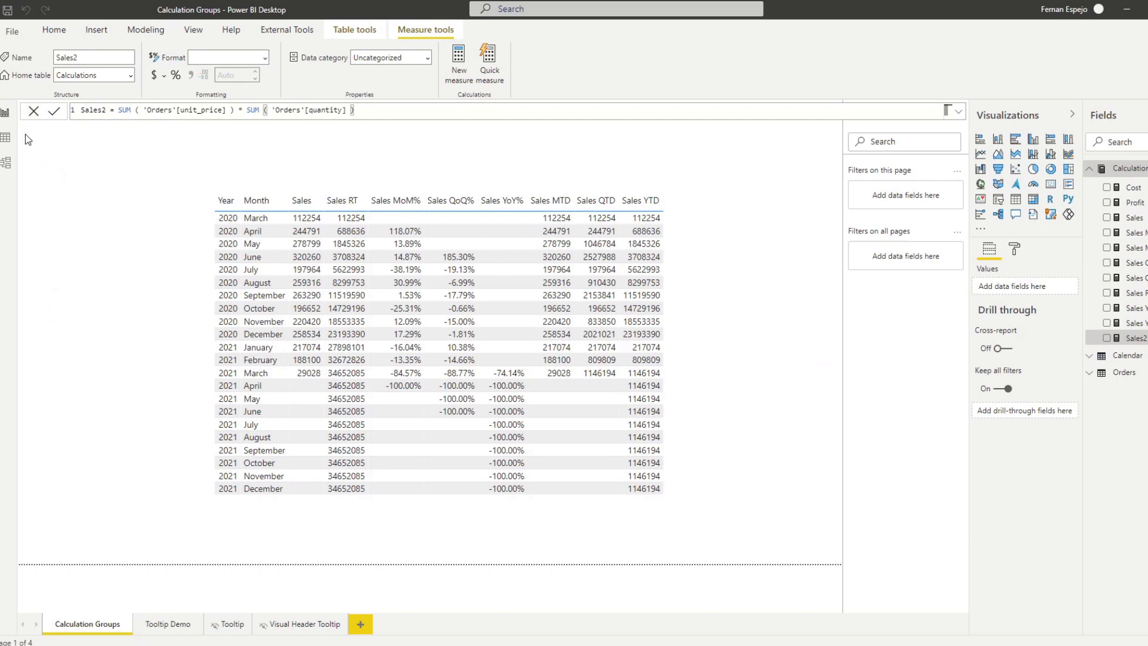
# - In Power BI's data view, inspect the Sales, Sales MTD and Sales QTD measures
pyautogui.click(16, 142)
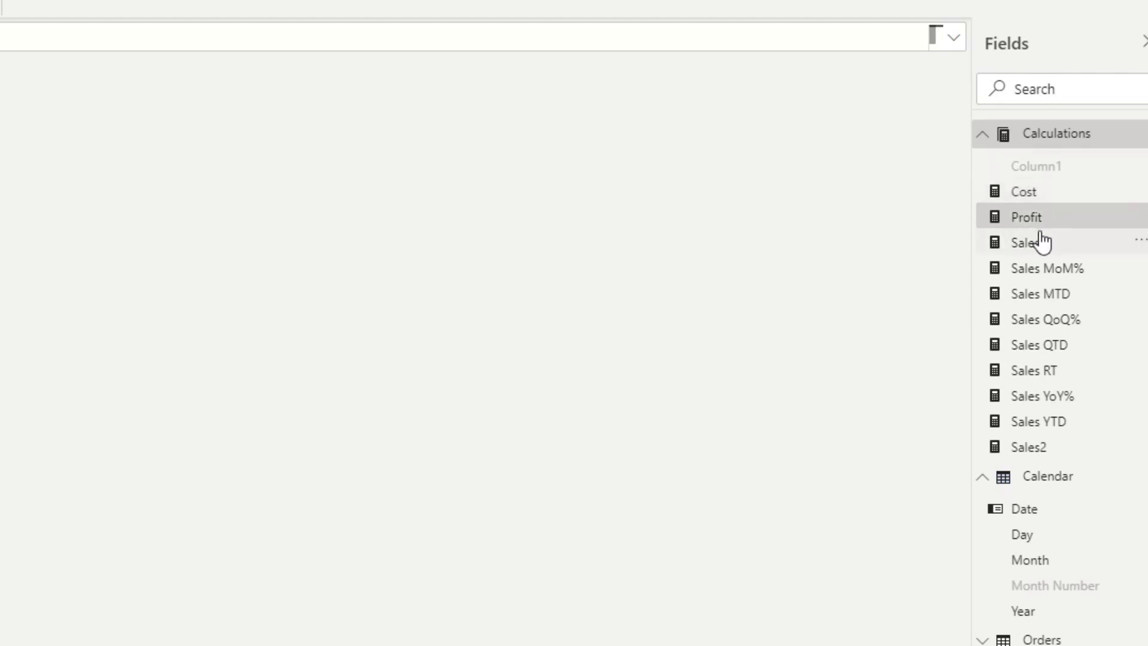
pyautogui.click(1035, 249)
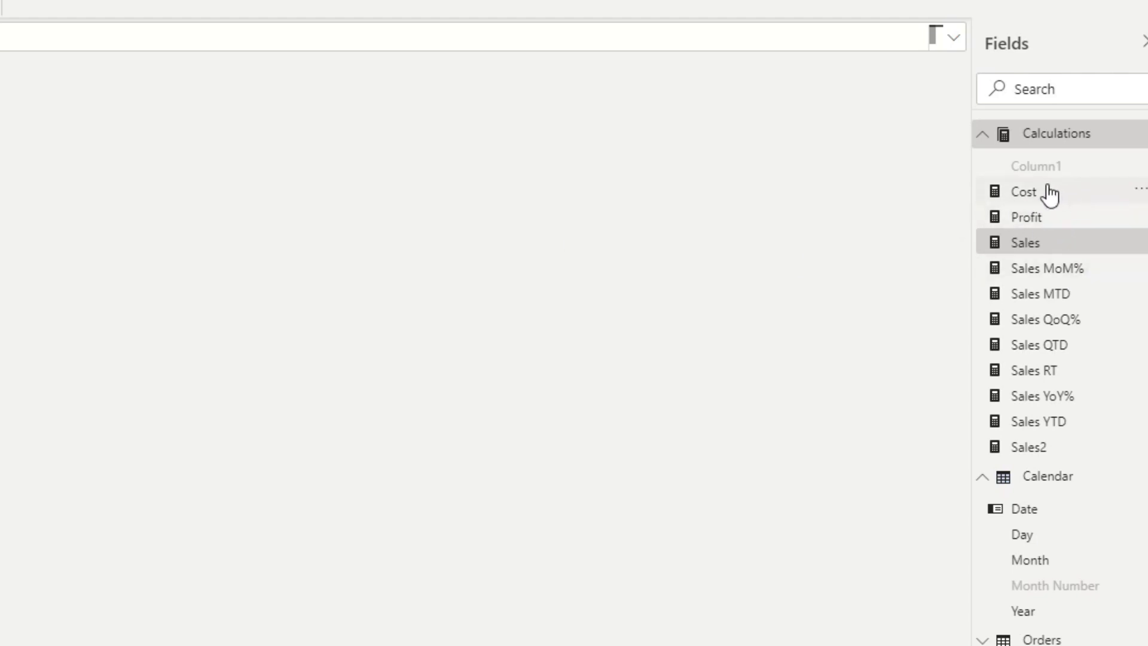
pyautogui.click(1047, 300)
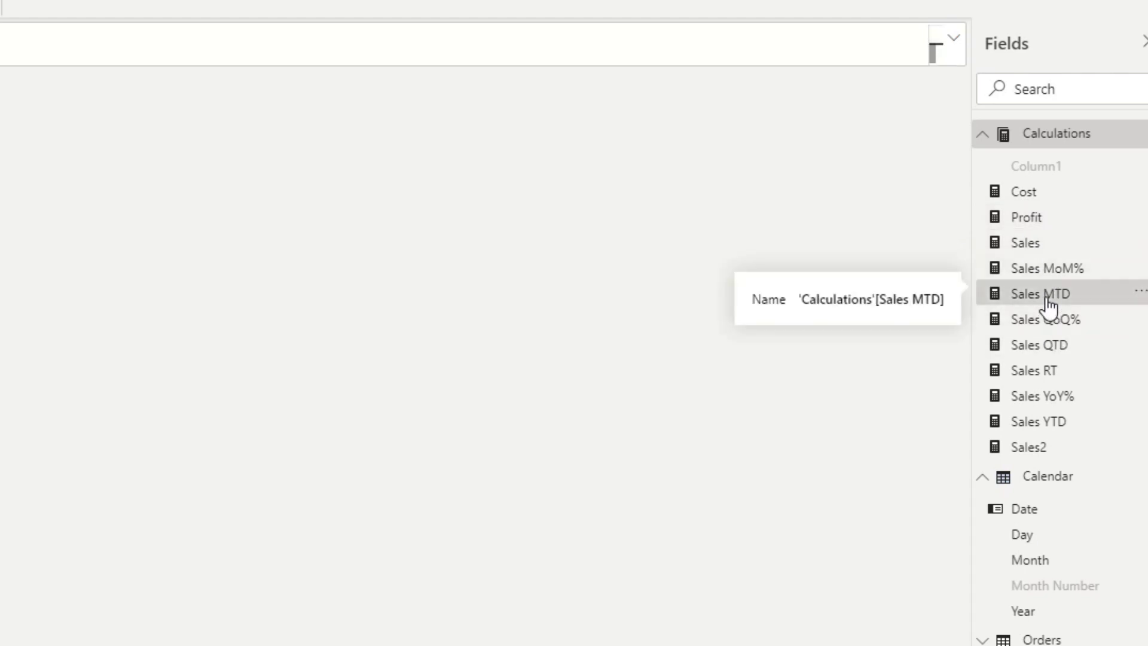
pyautogui.click(1035, 352)
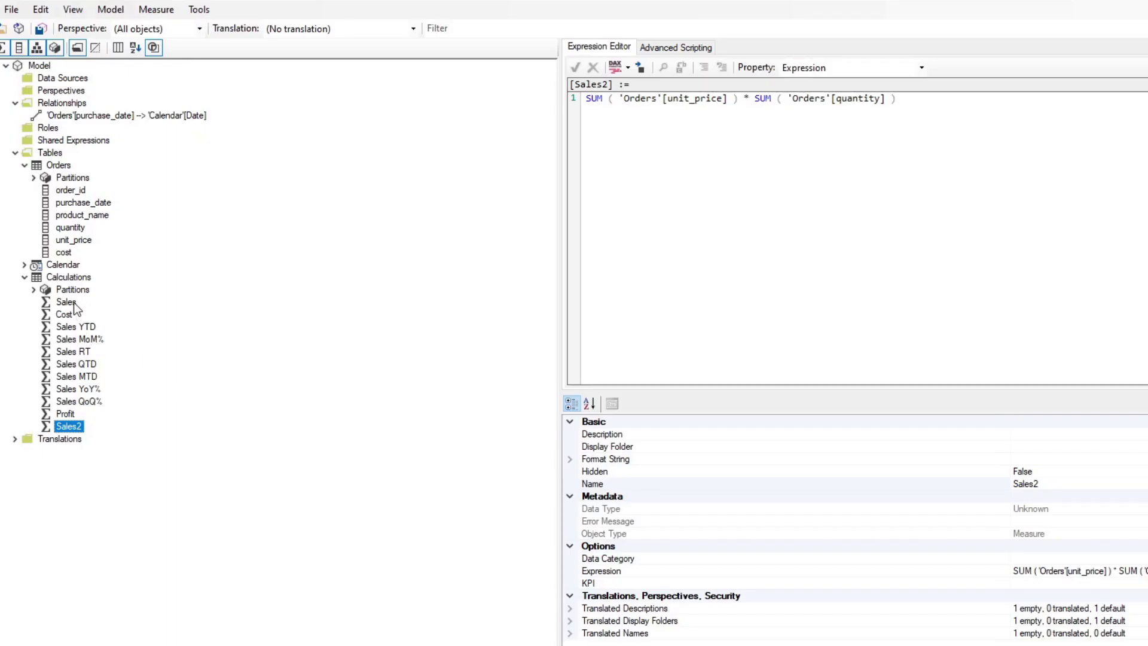
# - Give Sales, Cost, Sales YTD, Sales RT, Sales QTD, Sales MTD, Profit and Sales2 format string £0.00
pyautogui.click(74, 302)
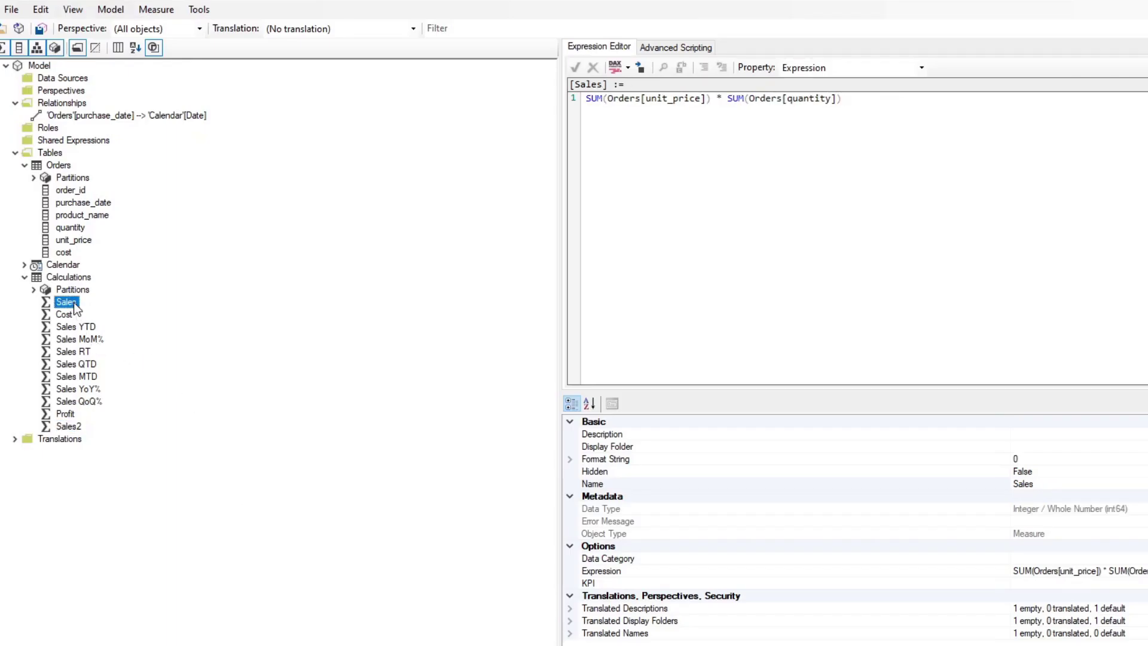
pyautogui.keyDown('ctrl'); pyautogui.click(66, 316); pyautogui.keyUp('ctrl')
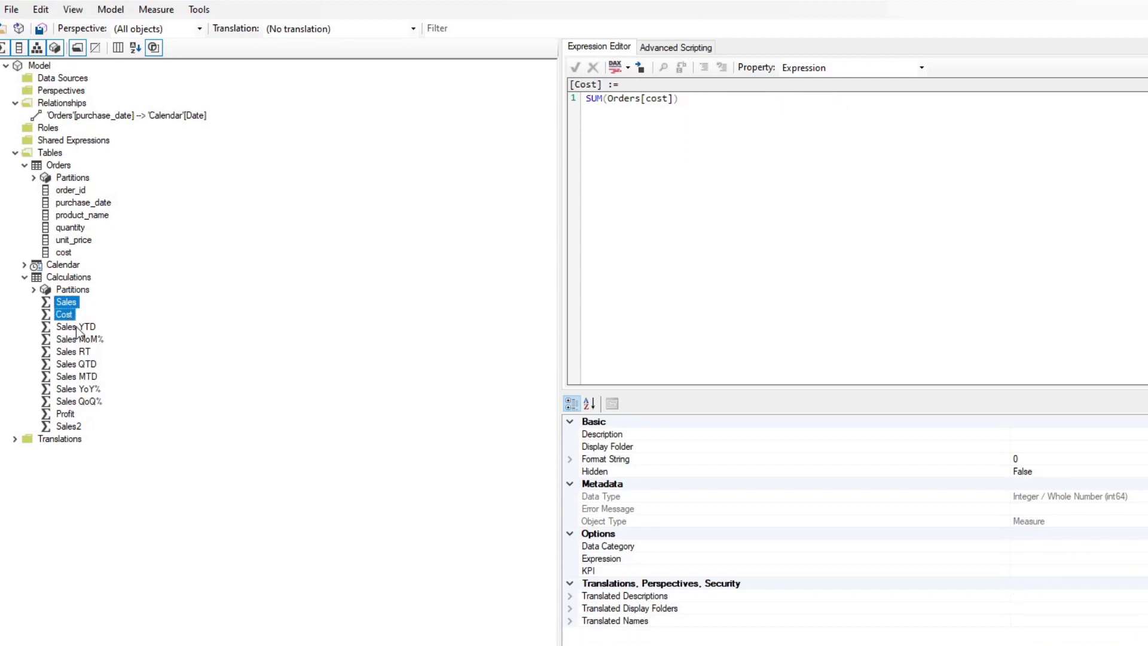
pyautogui.keyDown('ctrl'); pyautogui.click(76, 327); pyautogui.keyUp('ctrl')
pyautogui.keyDown('ctrl'); pyautogui.click(69, 352); pyautogui.keyUp('ctrl')
pyautogui.keyDown('ctrl'); pyautogui.click(72, 364); pyautogui.keyUp('ctrl')
pyautogui.keyDown('ctrl'); pyautogui.click(72, 377); pyautogui.keyUp('ctrl')
pyautogui.keyDown('ctrl'); pyautogui.click(65, 413); pyautogui.keyUp('ctrl')
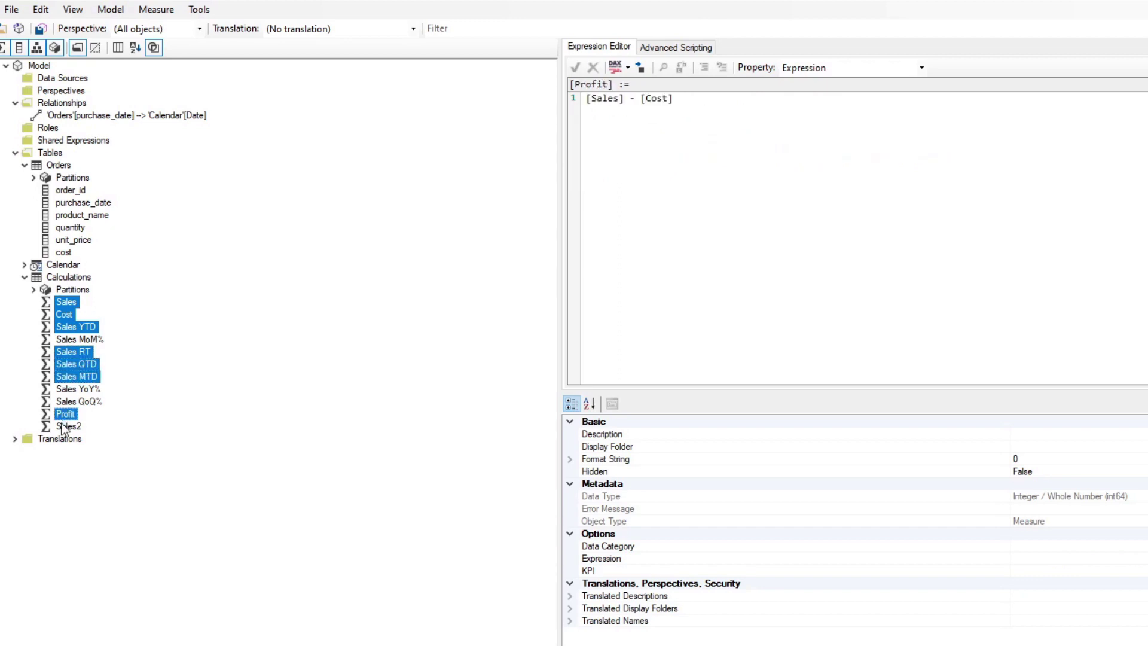
pyautogui.keyDown('ctrl'); pyautogui.click(68, 426); pyautogui.keyUp('ctrl')
pyautogui.click(1052, 458)
pyautogui.write('£')
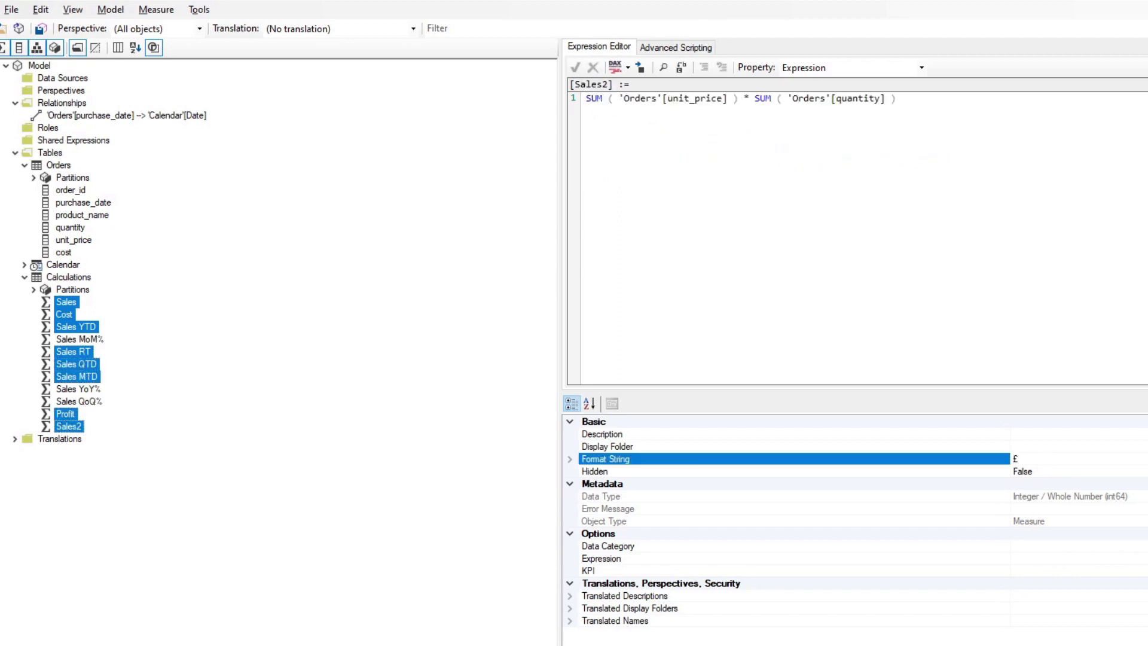
pyautogui.write('0.00')
pyautogui.press('Return')
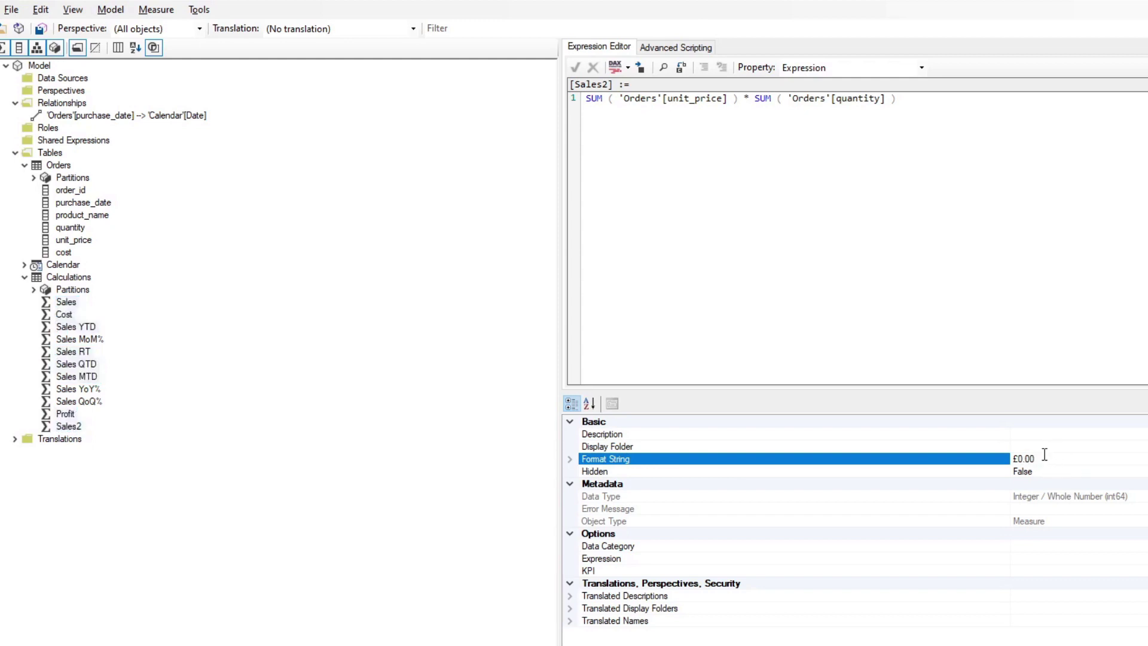
# - Save the model and return to the Power BI report
pyautogui.click(11, 10)
pyautogui.click(25, 67)
pyautogui.hotkey('alt', 'Tab')
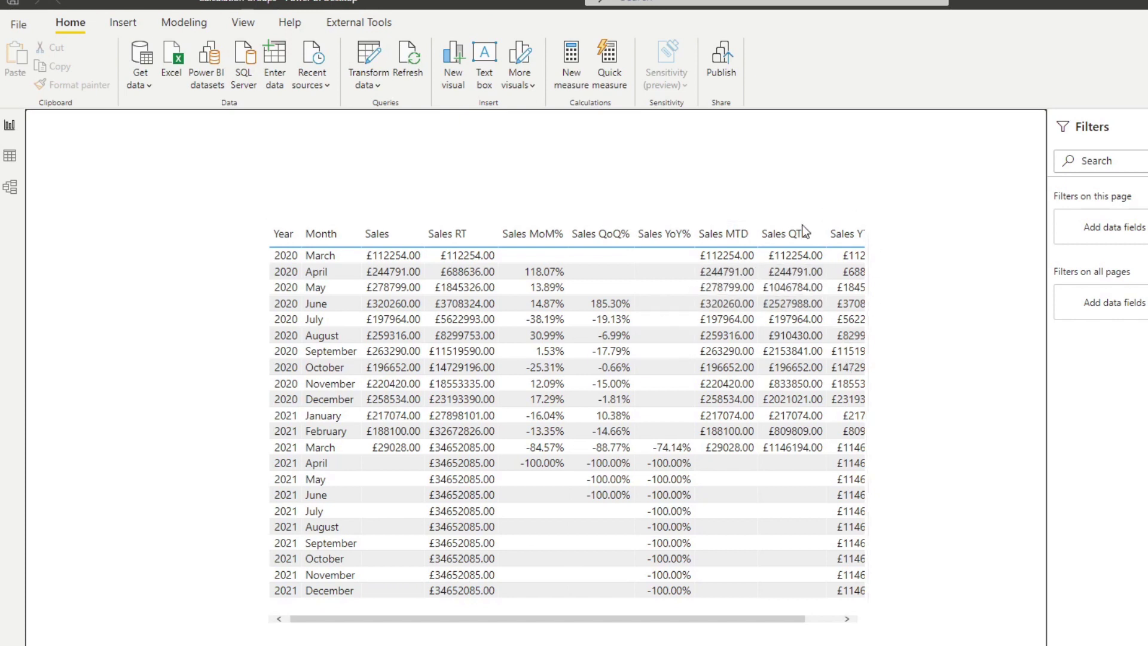
# - Drag the report table's right edge outward until the pound-formatted Sales YTD column shows fully
pyautogui.click(865, 429)
pyautogui.moveTo(866, 433); pyautogui.dragTo(928, 422)
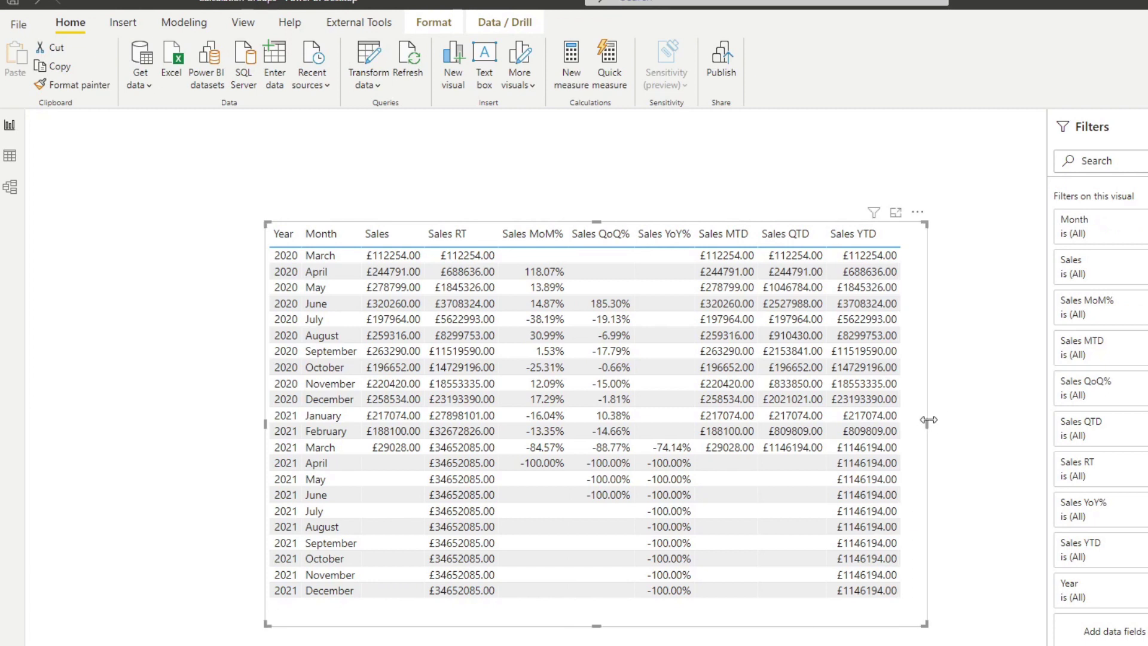